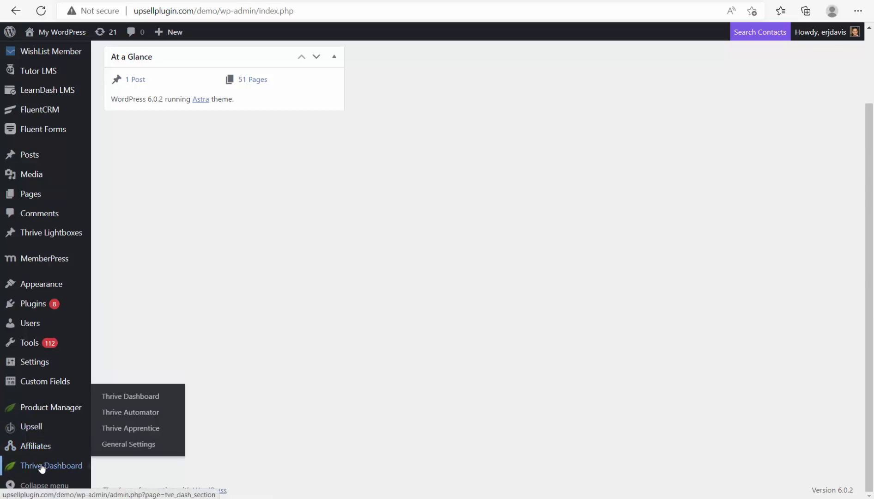
- Open Thrive Automator from the Thrive Dashboard sidebar menu in a new browser tab
right_click(119, 419)
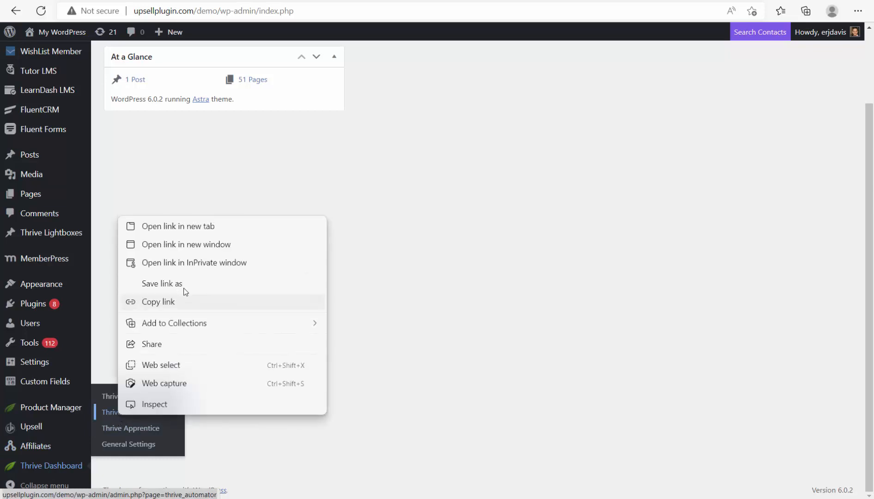
click(169, 232)
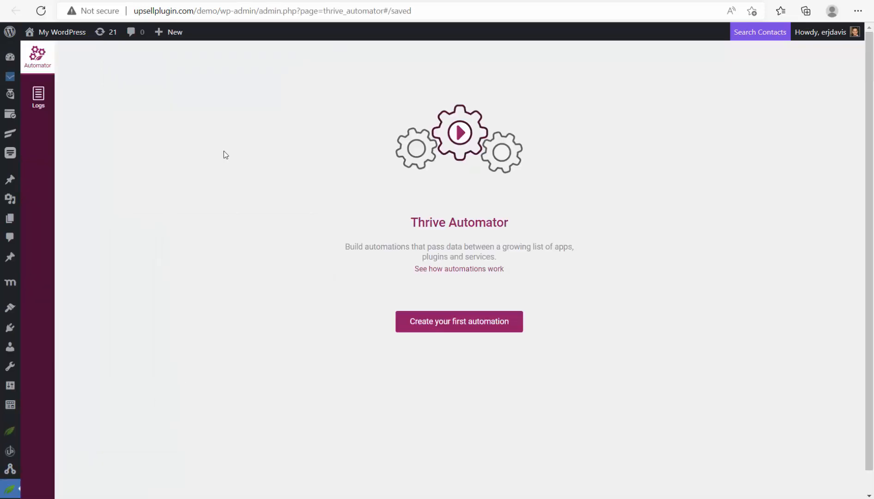
- Create the first automation and rename it to 'Thrive Automator test'
click(455, 326)
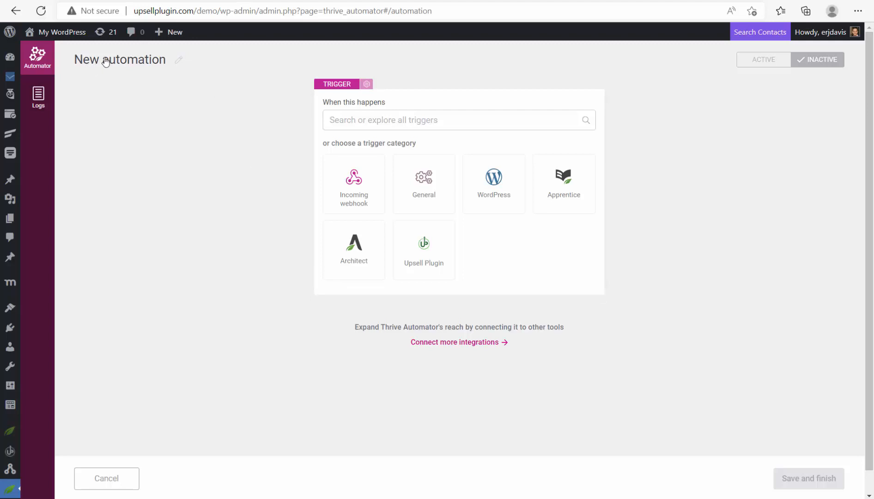
click(178, 61)
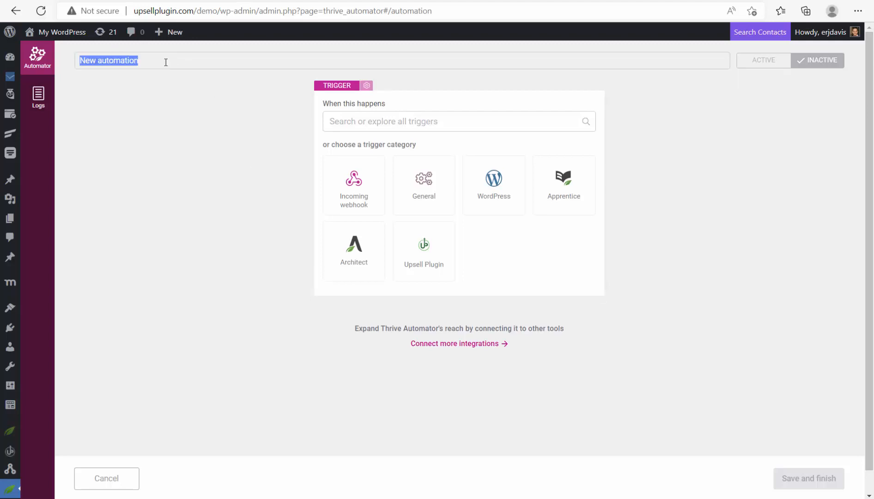
text(Thriv)
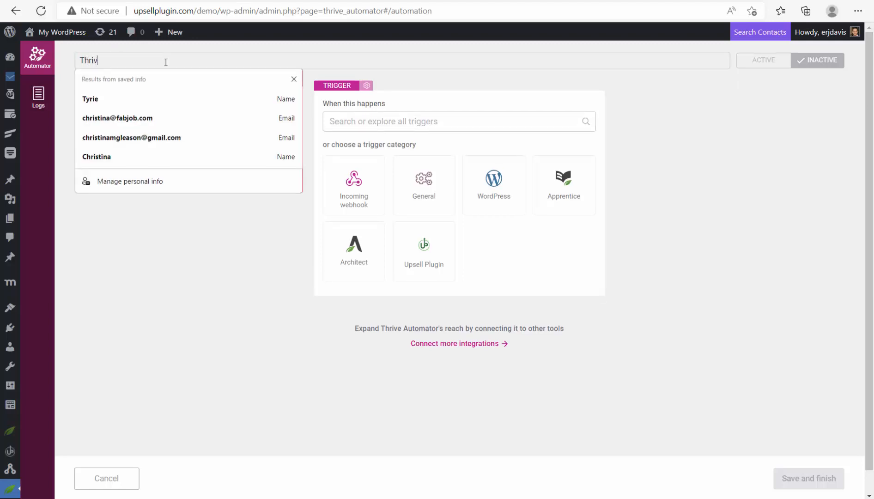
text(e Automator test)
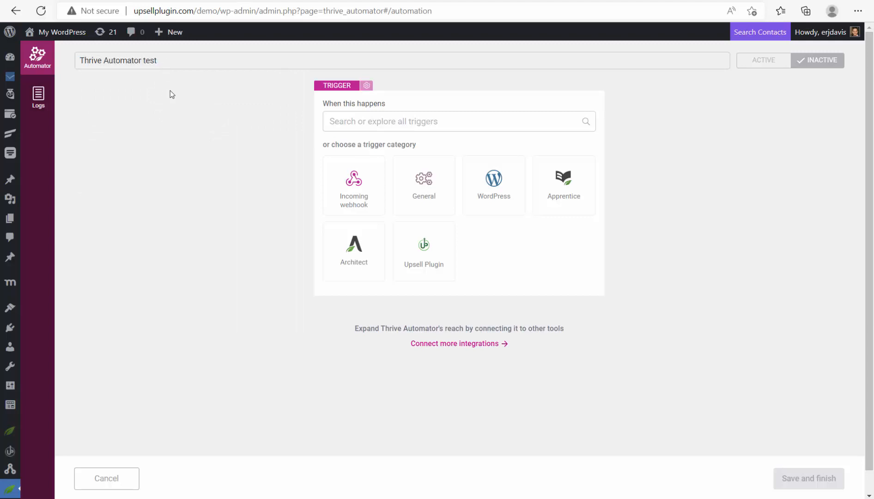
key(Return)
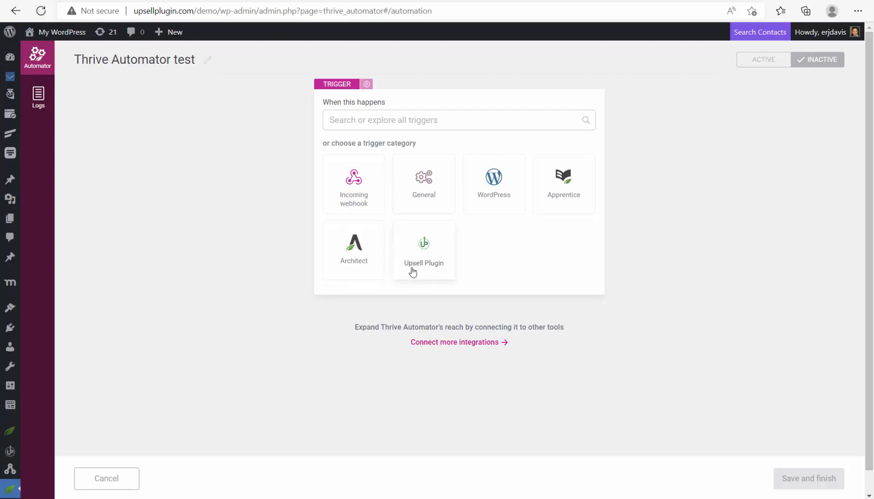
- Pick 'Upsell product purchase completed' from the Upsell Plugin triggers
click(439, 262)
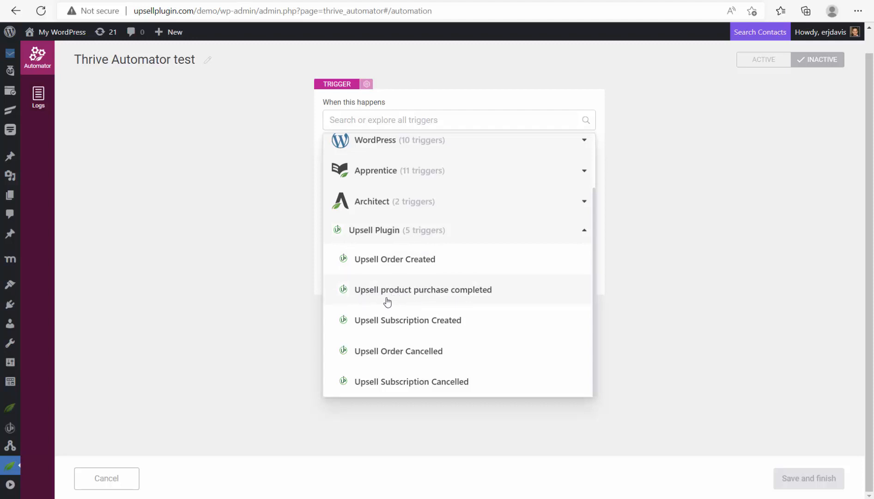
click(445, 296)
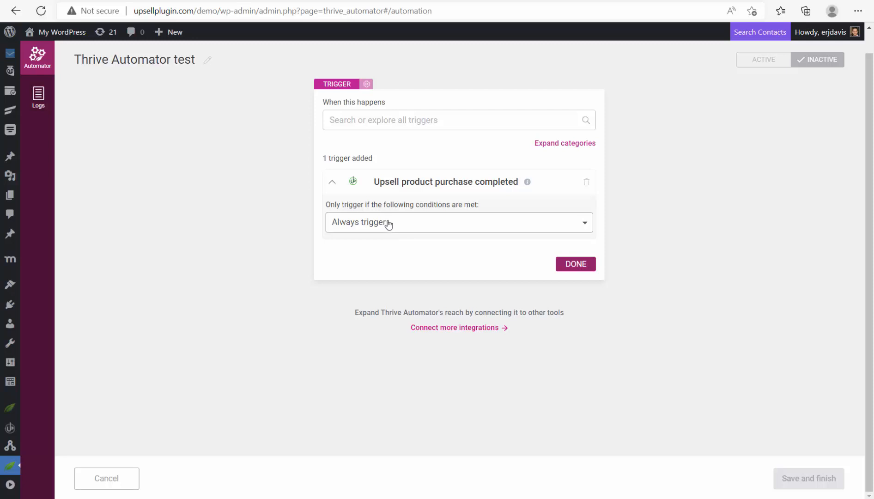
- Add a trigger condition of Product name equals, leaving the value blank for now
click(388, 224)
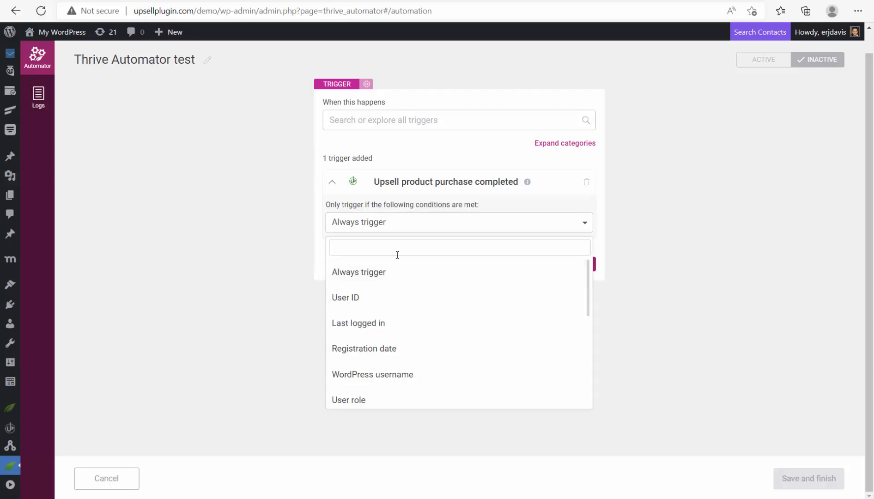
scroll(386, 326, down, 5)
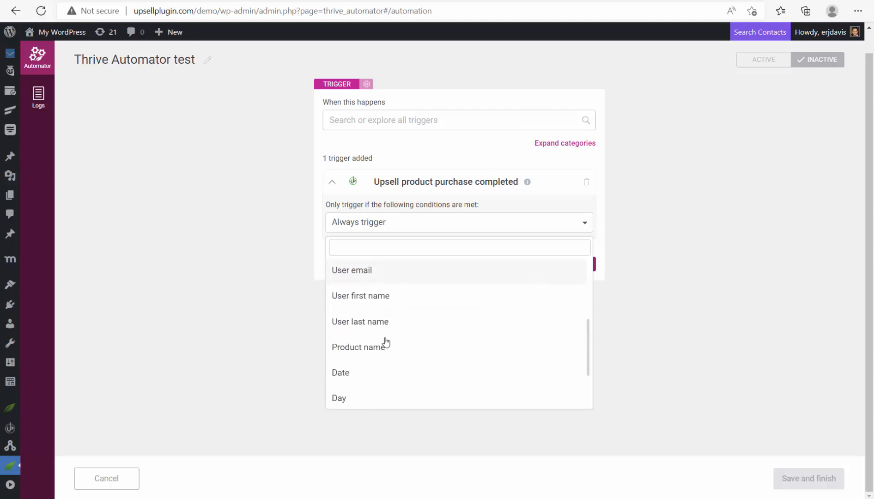
click(356, 349)
click(493, 223)
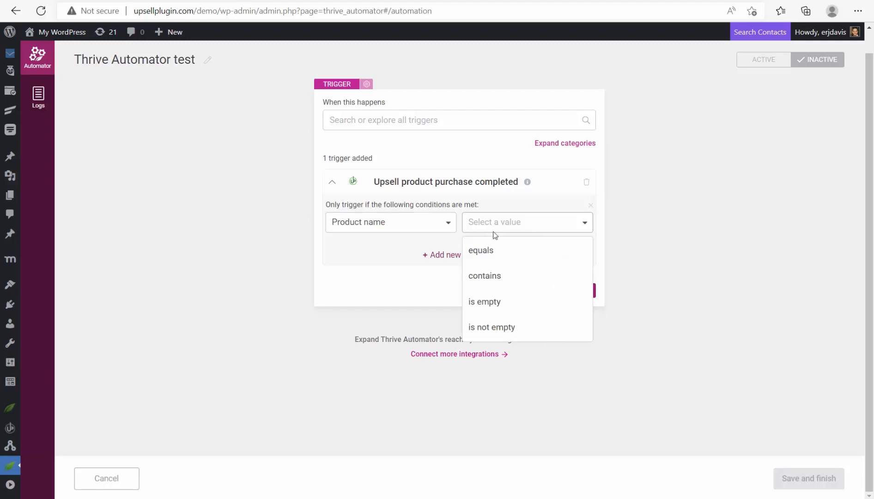
click(492, 260)
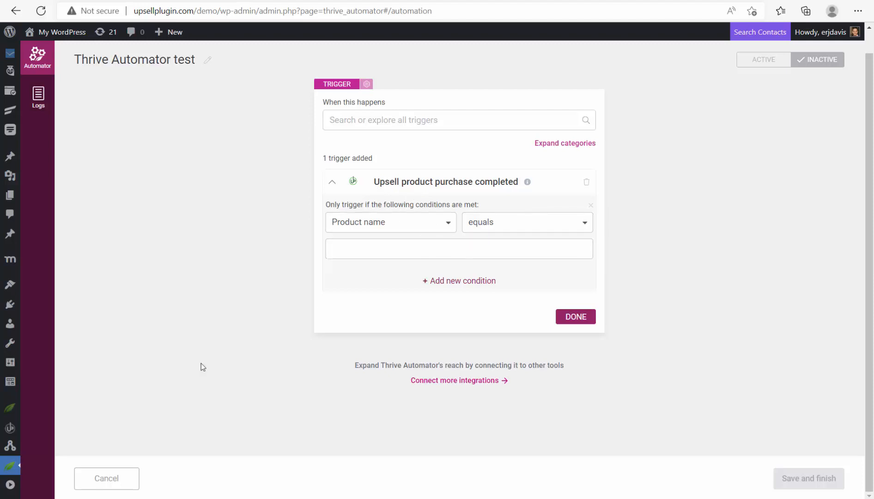
- Open Upsell Products in a new tab and copy the product name 'Thrive Automator Test'
mouse_move(11, 429)
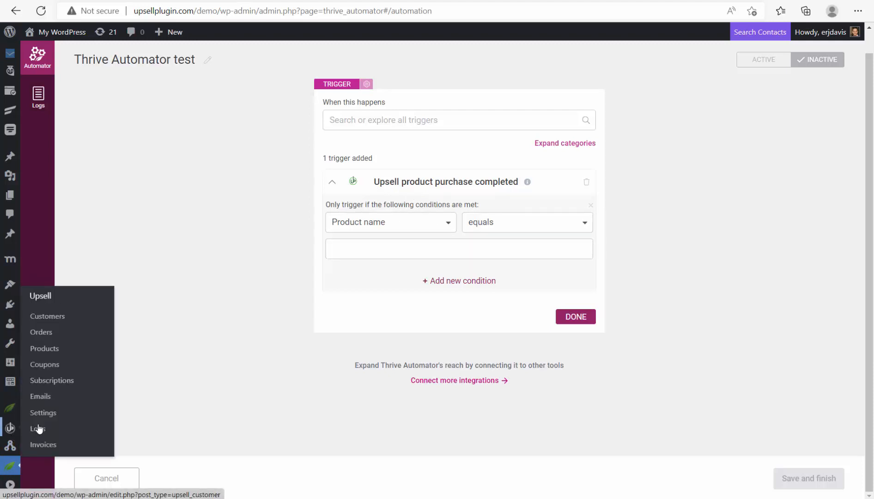
right_click(60, 352)
click(134, 162)
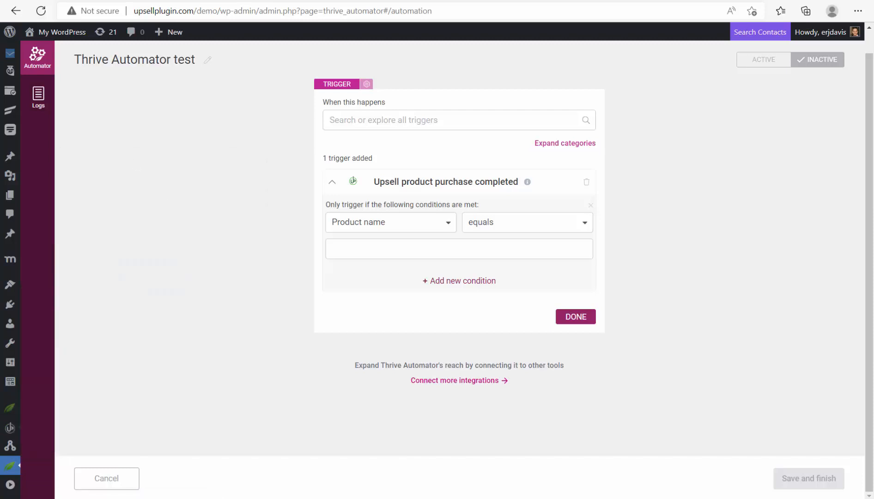
click(204, 1)
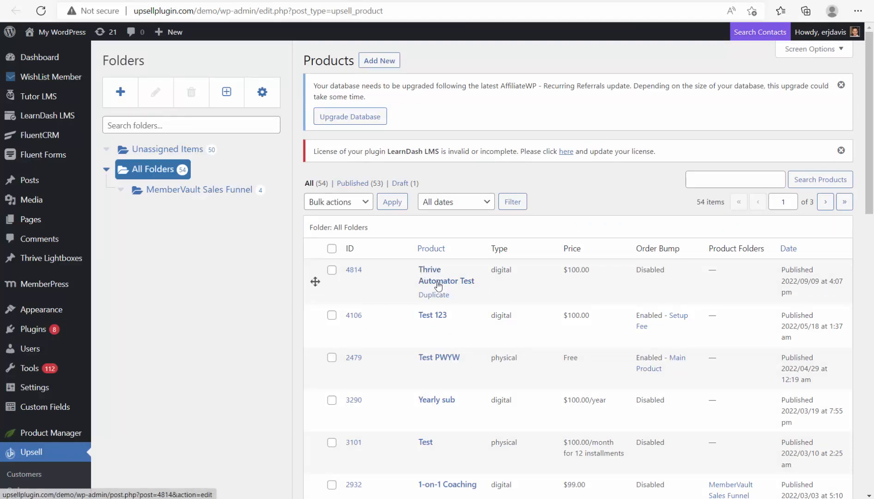
drag(480, 282, 428, 268)
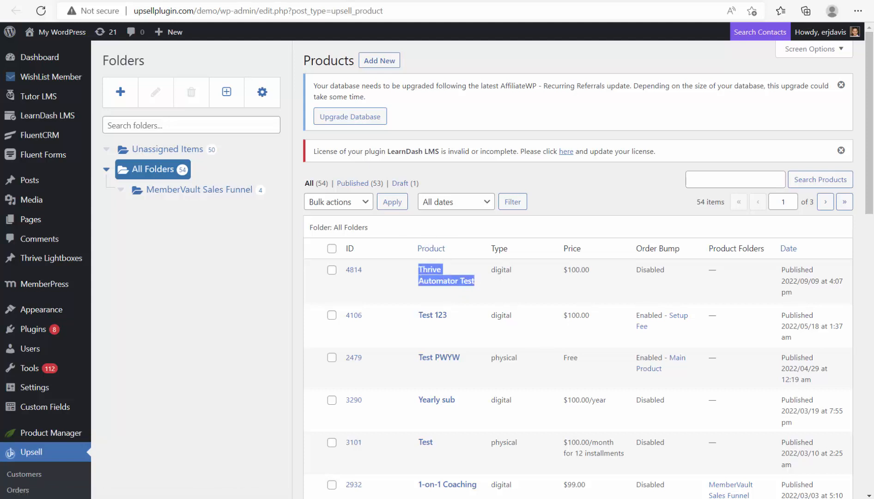
key(ctrl+Tab)
click(461, 252)
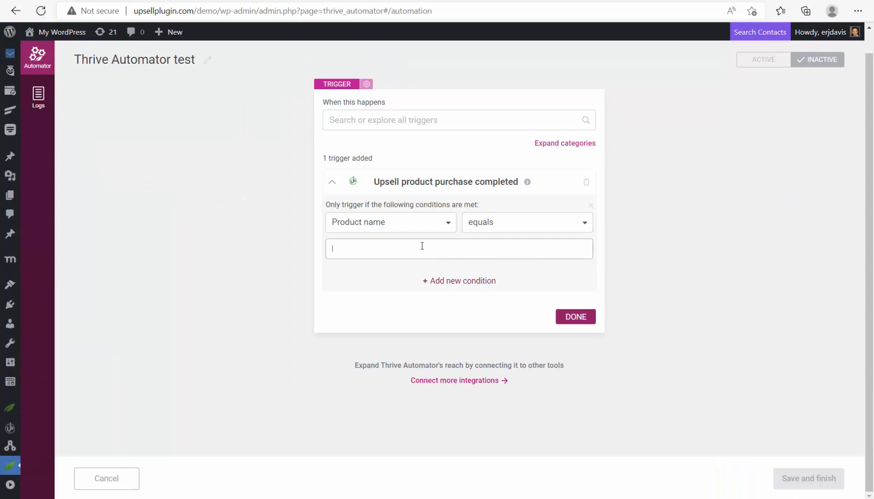
- Paste 'Thrive Automator Test' as the Product name condition value and finish the trigger
text(Thrive Automator Test)
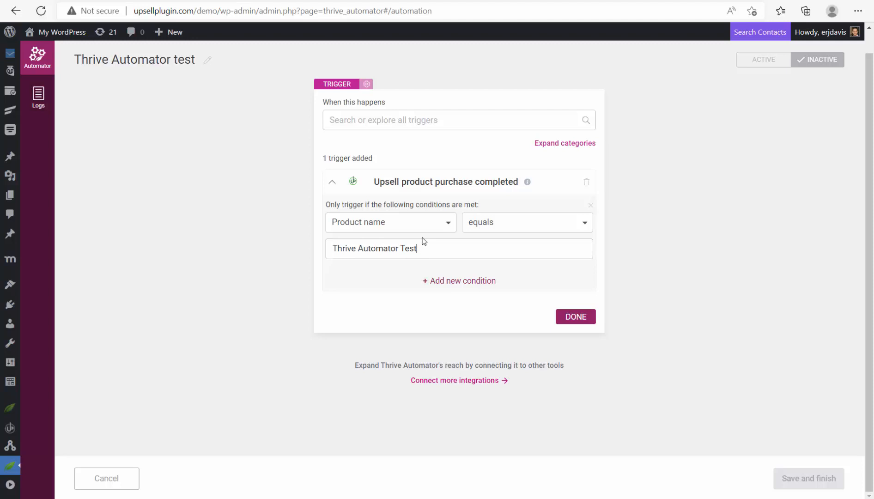
click(572, 316)
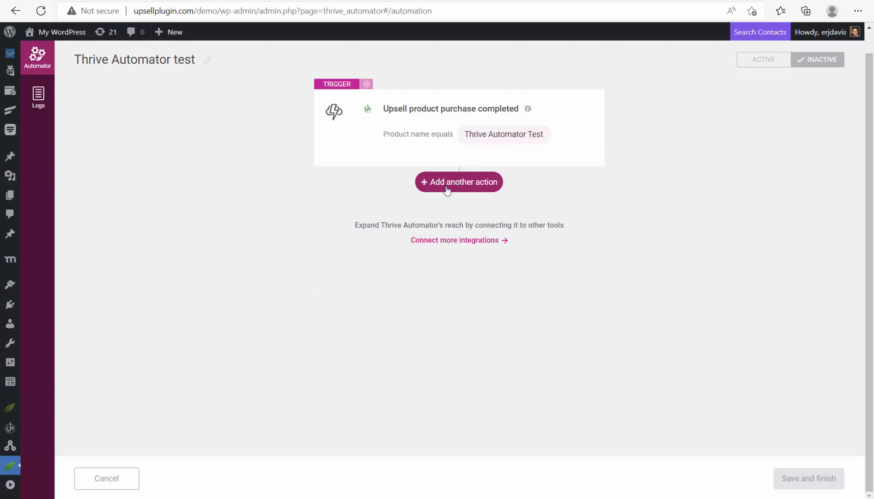
- Add an Apprentice 'Grant access to product' action for Access to Main Course, then activate and save
click(447, 186)
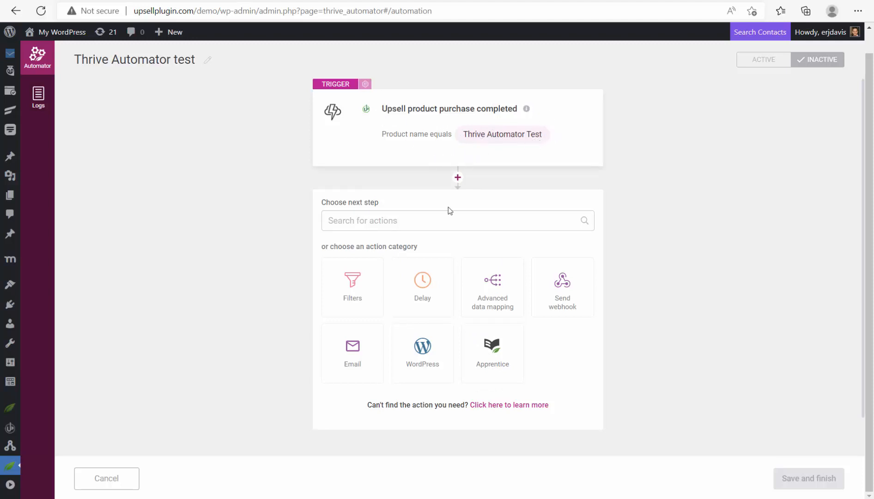
click(491, 342)
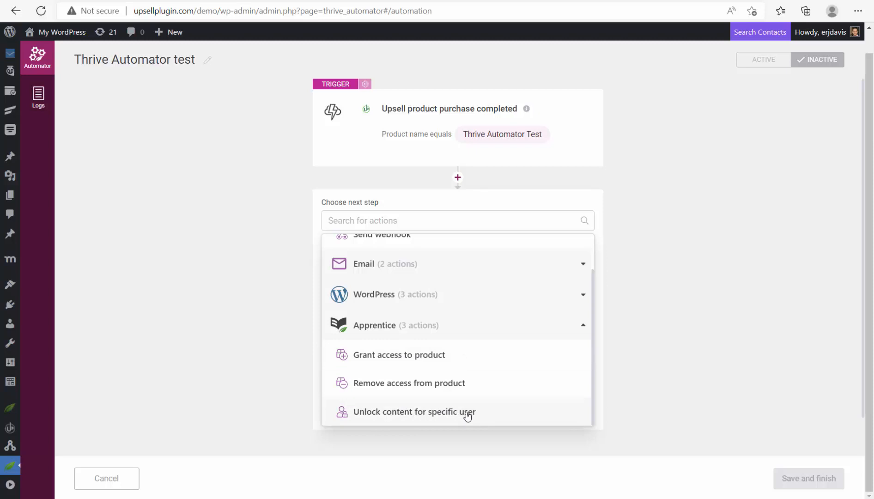
click(389, 366)
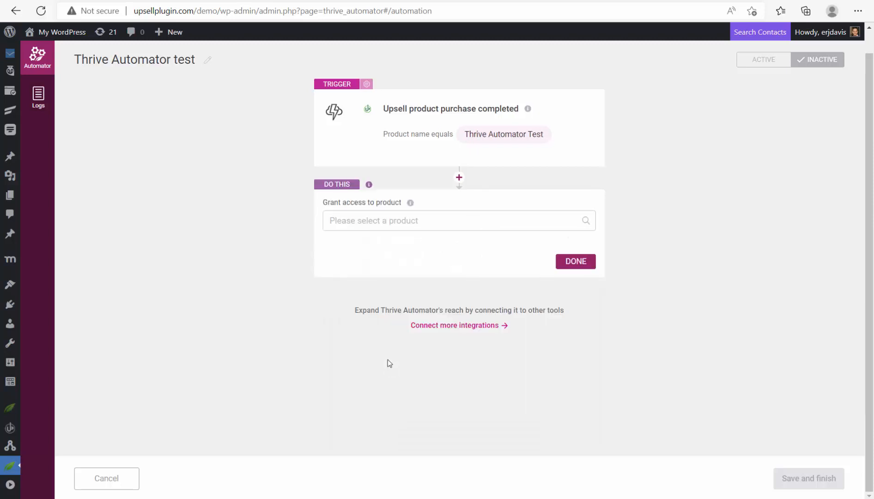
click(415, 222)
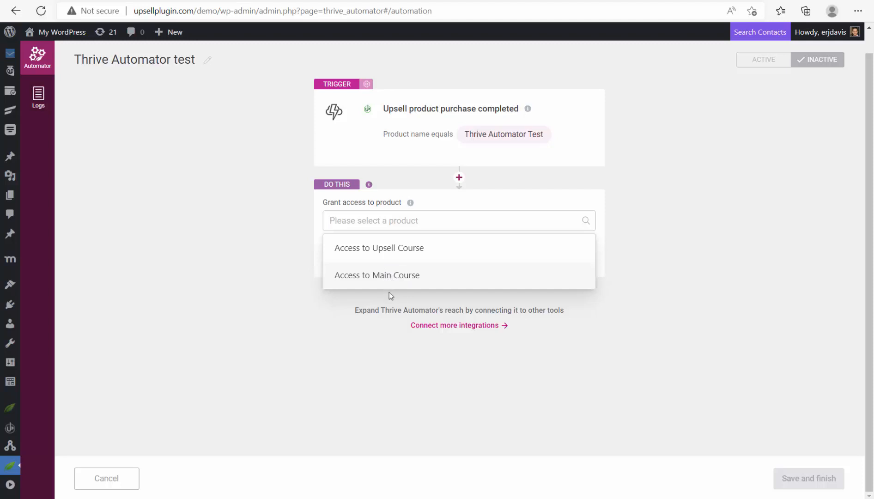
click(398, 275)
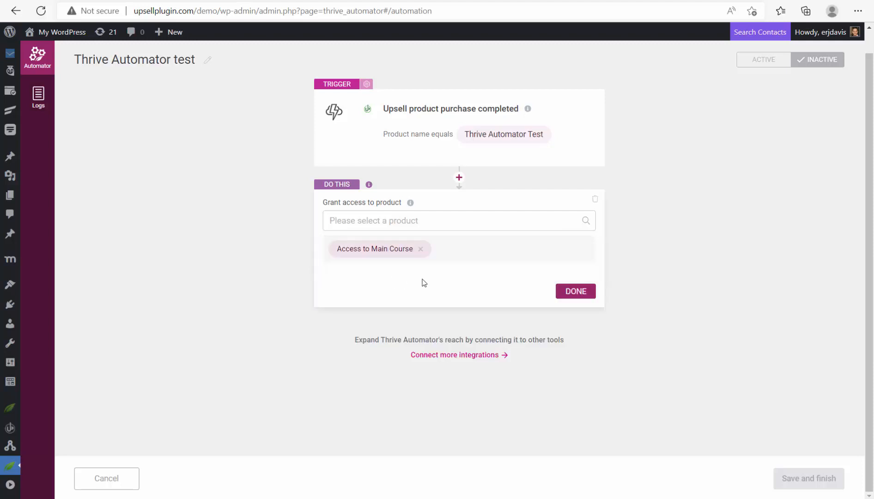
click(578, 294)
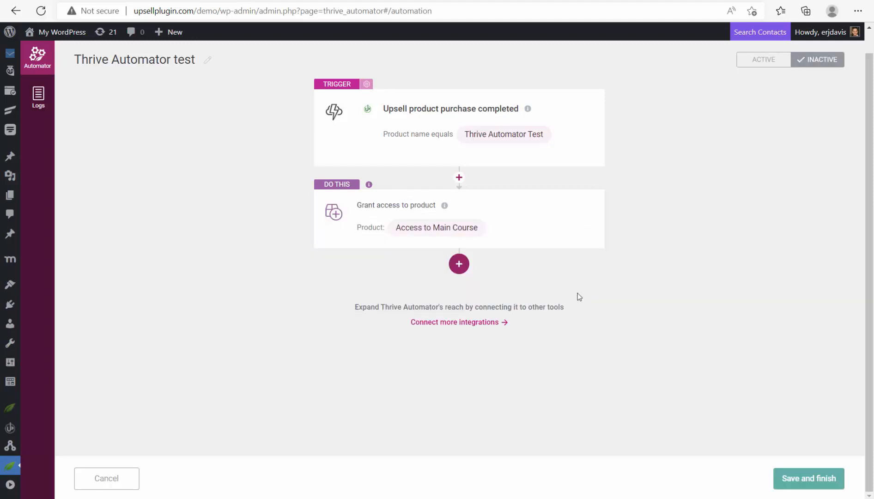
click(752, 65)
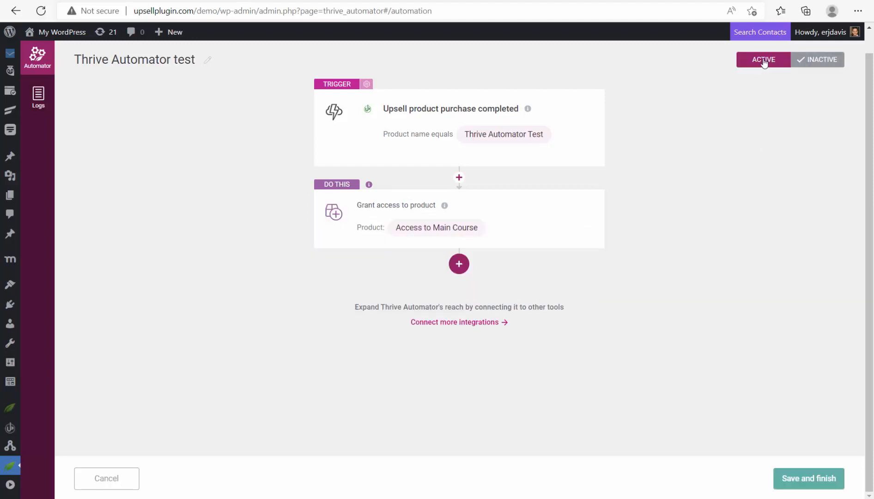
click(817, 481)
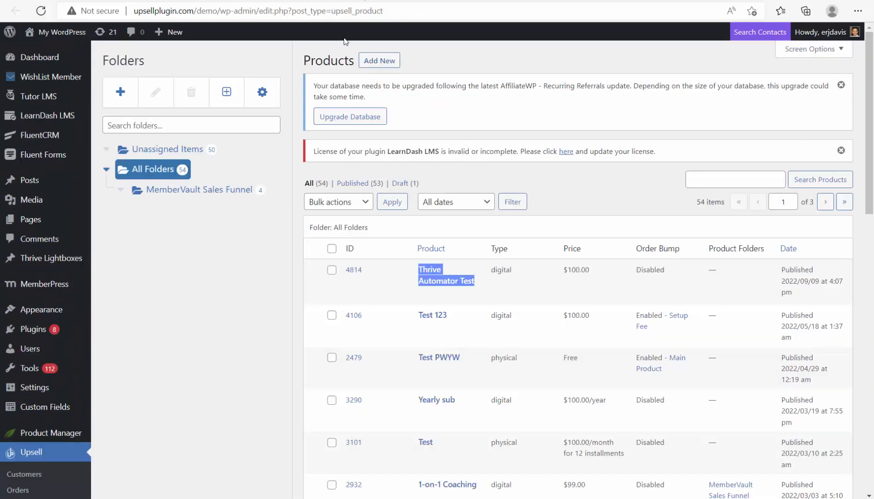
- Copy the Thrive Automator Test product's purchase URL and load it in a new InPrivate window
click(439, 283)
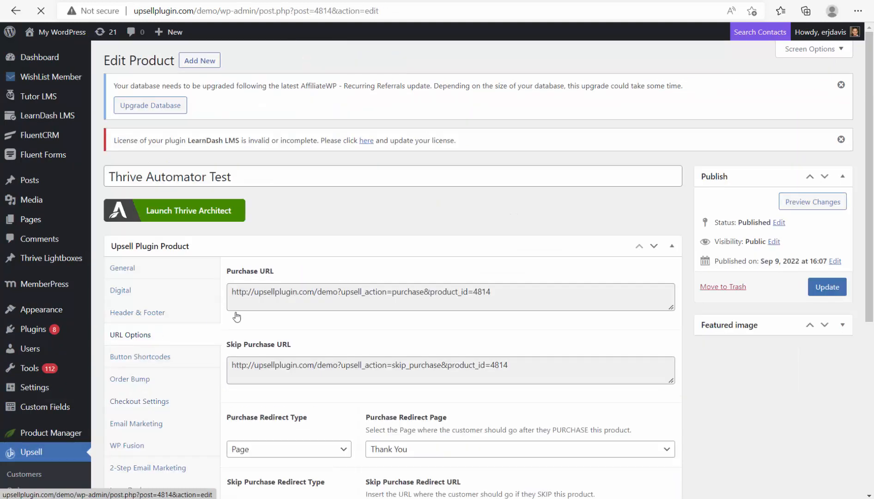
triple_click(257, 294)
key(ctrl+c)
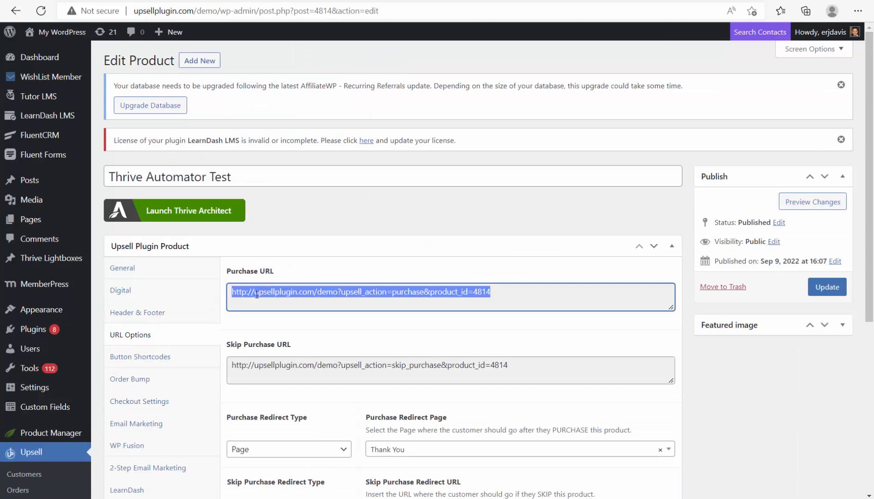
click(858, 11)
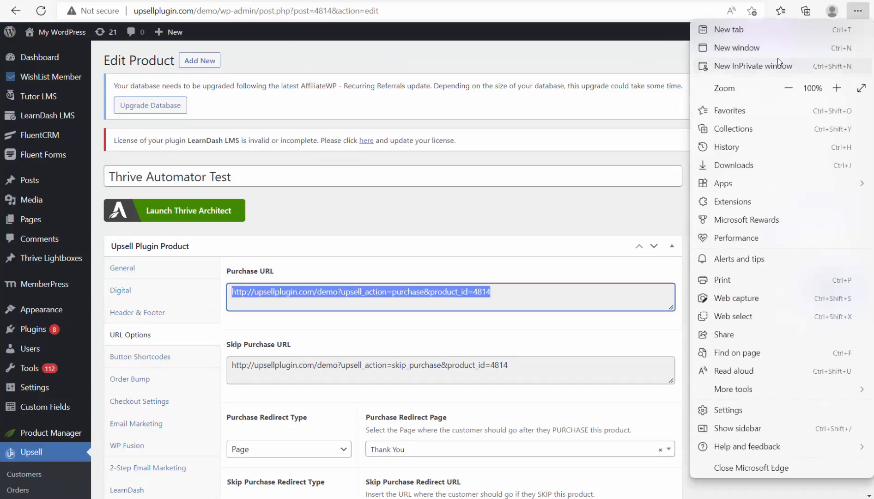
click(774, 65)
key(ctrl+v)
key(Return)
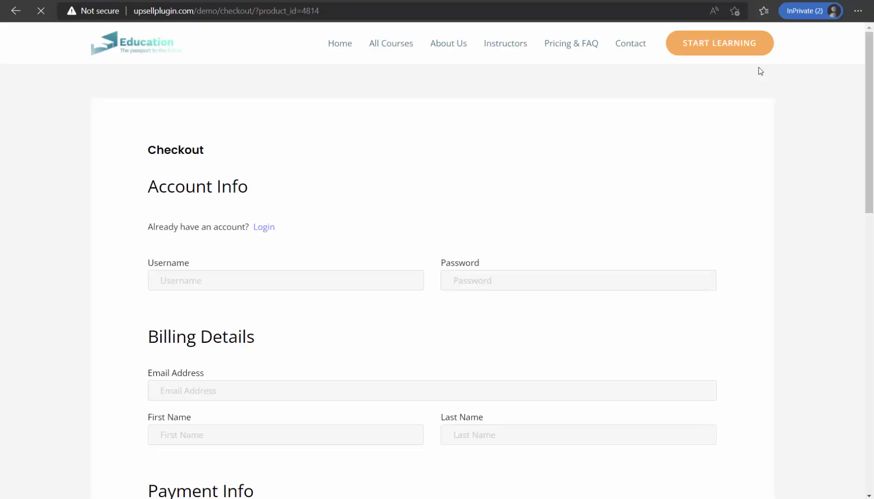
- Enter a username and password for the new checkout account
click(209, 287)
text(eric+)
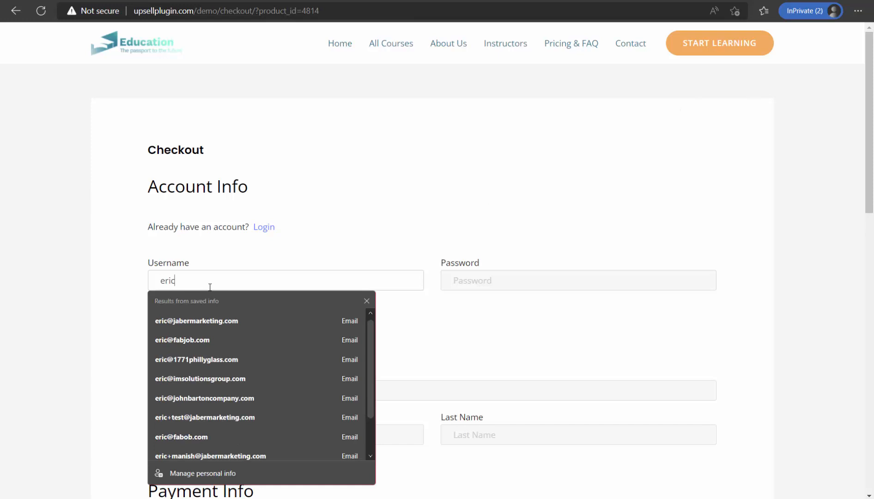
text(99)
key(Tab)
text(12)
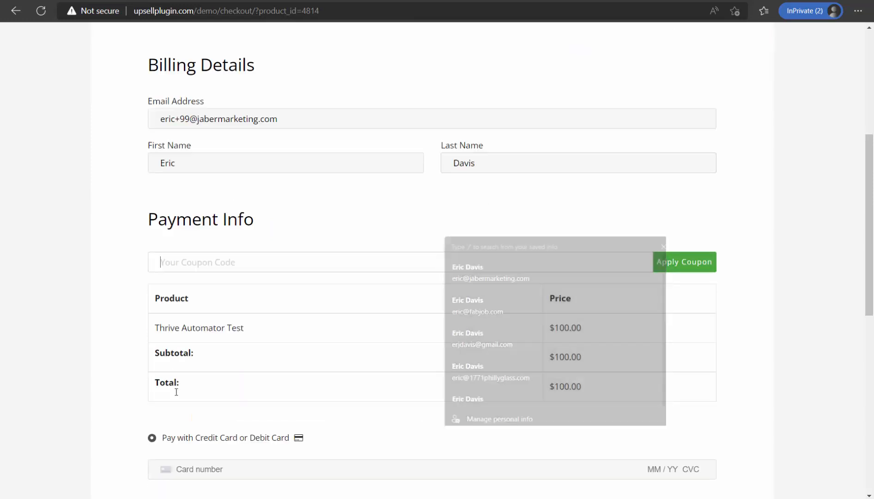
scroll(176, 392, down, 5)
- Enter the test card number, expiry and CVC, accept the terms, and submit the payment
click(200, 255)
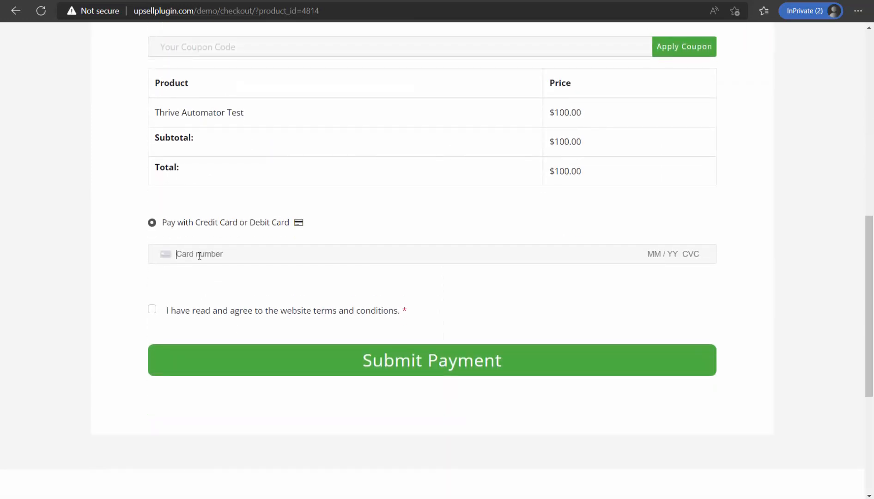
text(4242 4242 4242 4242 04 / 24 )
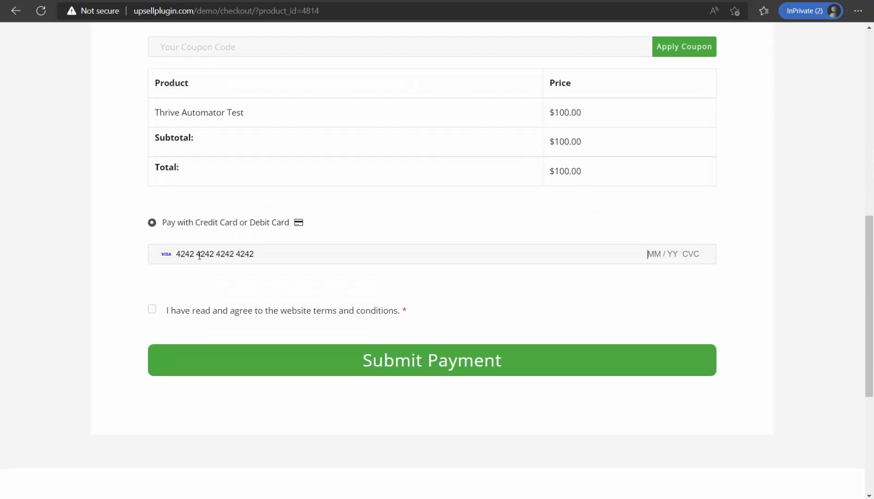
text(2)
click(153, 311)
click(152, 311)
click(416, 356)
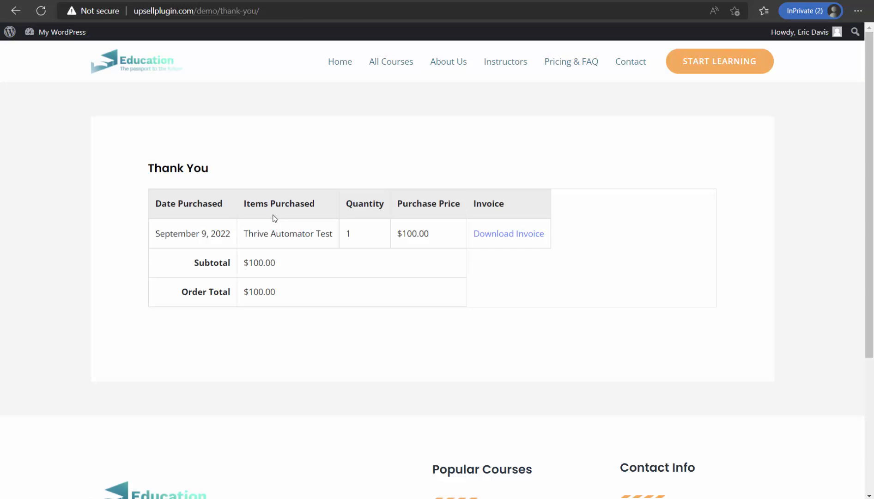
- Move the checkout window aside, reload Thrive Automator and open its Logs
drag(194, 1, 873, 120)
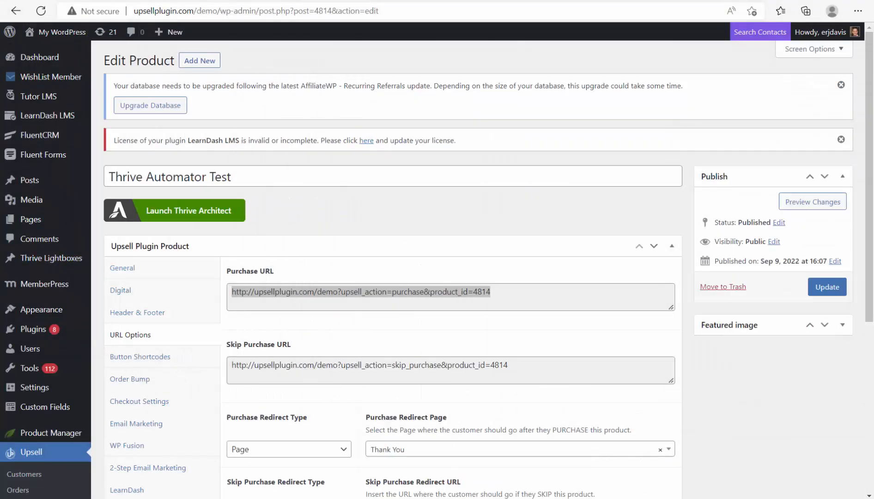
click(95, 1)
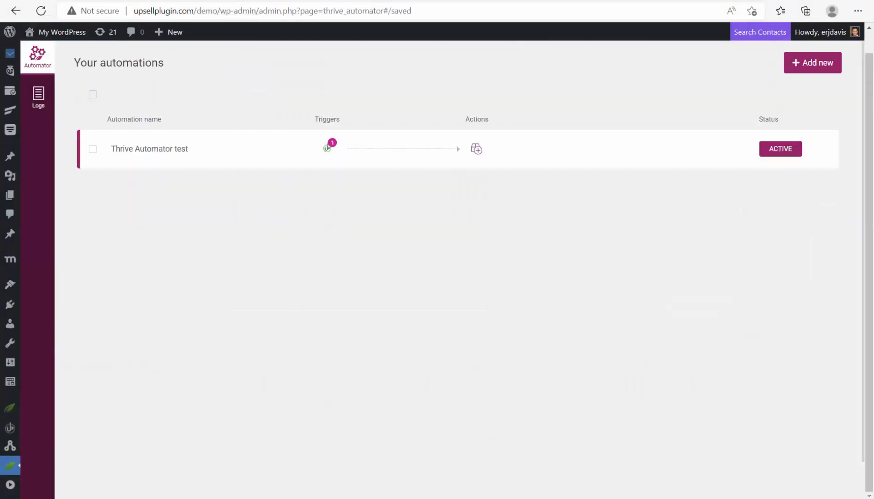
click(41, 17)
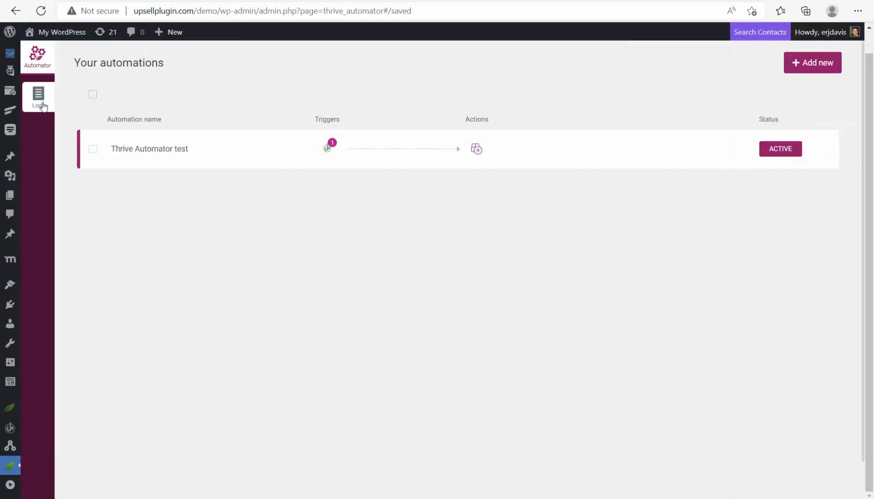
click(39, 99)
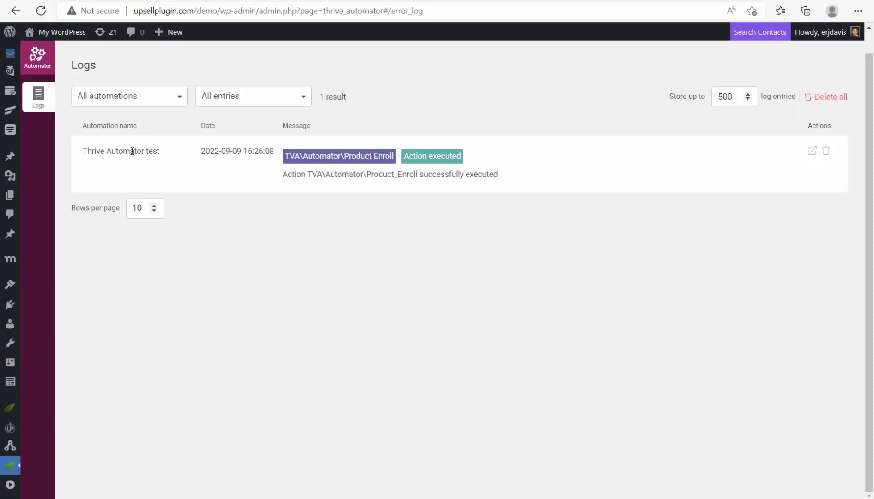
- Check the 'Action executed' log entry, then go to Thrive Apprentice
drag(461, 157, 407, 157)
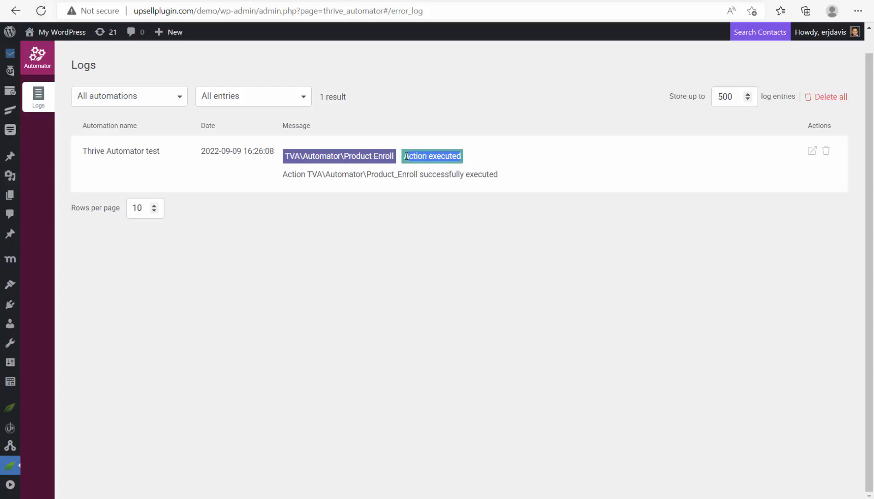
click(444, 167)
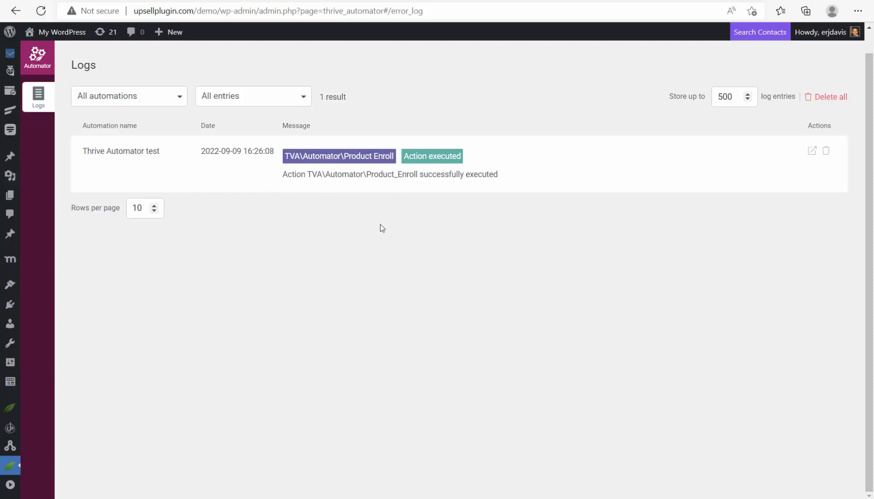
mouse_move(10, 466)
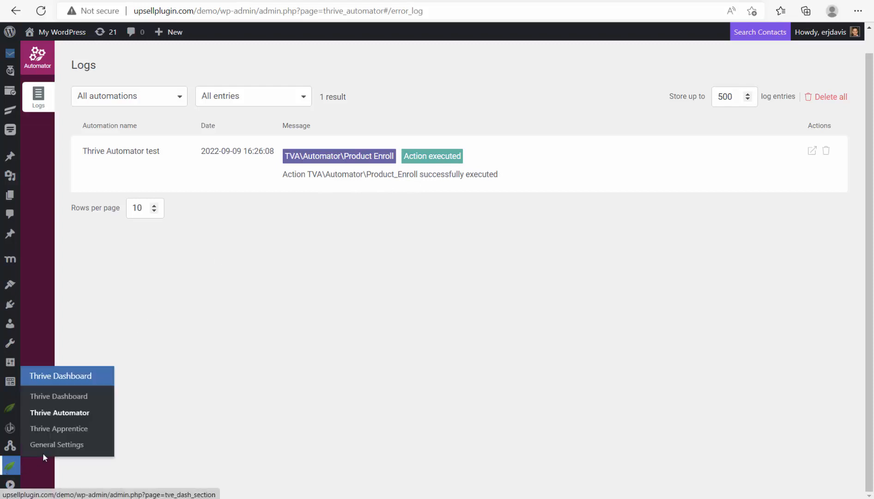
click(67, 433)
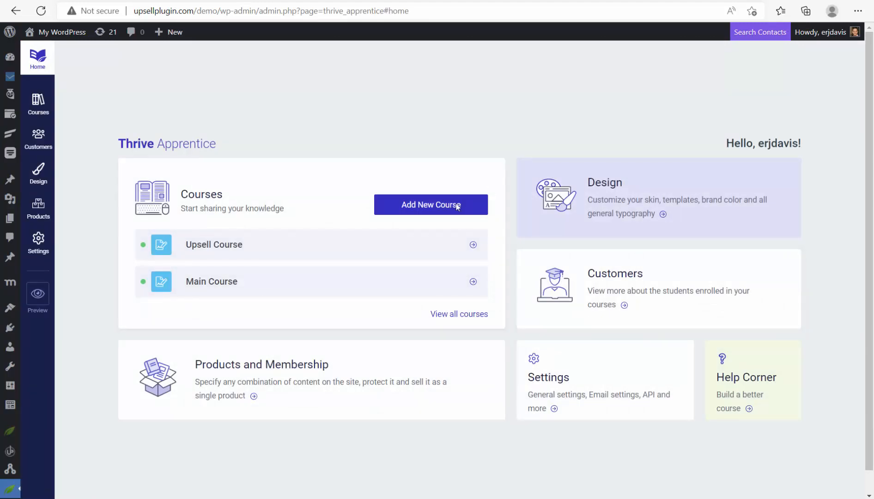
- Check that the Customers list shows the single new test buyer, then go back to the Thrive Apprentice home
click(605, 291)
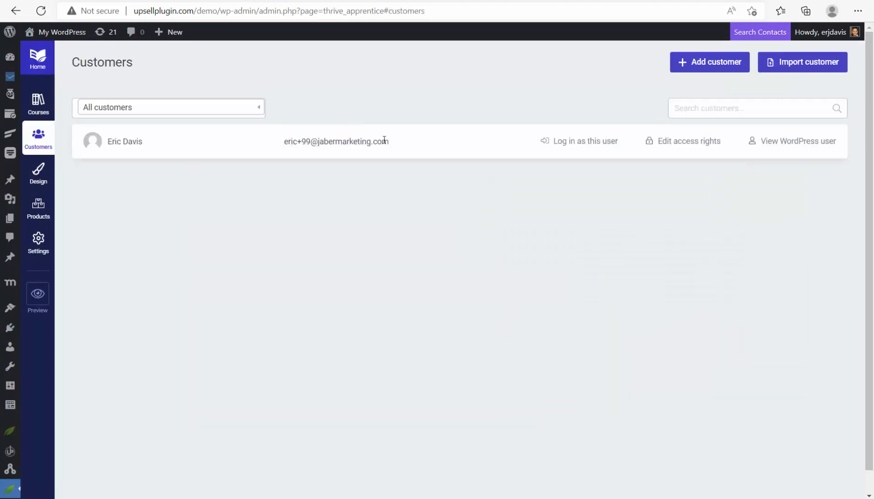
drag(389, 143, 283, 142)
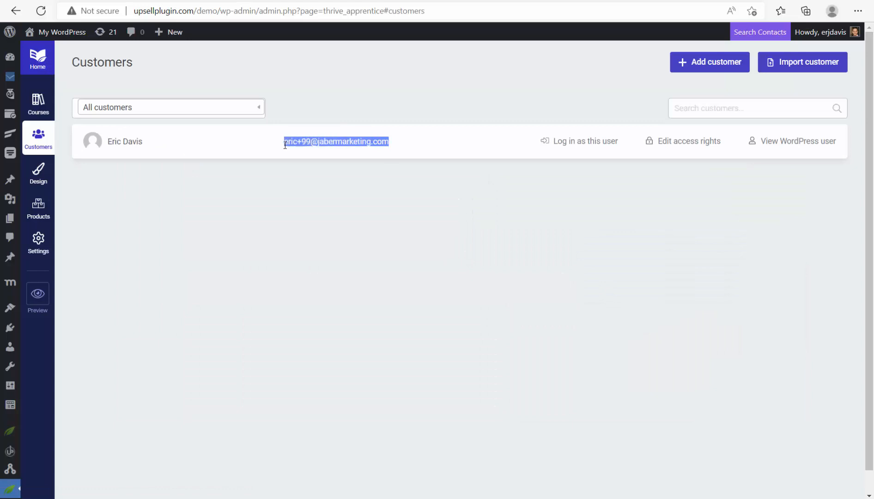
click(281, 166)
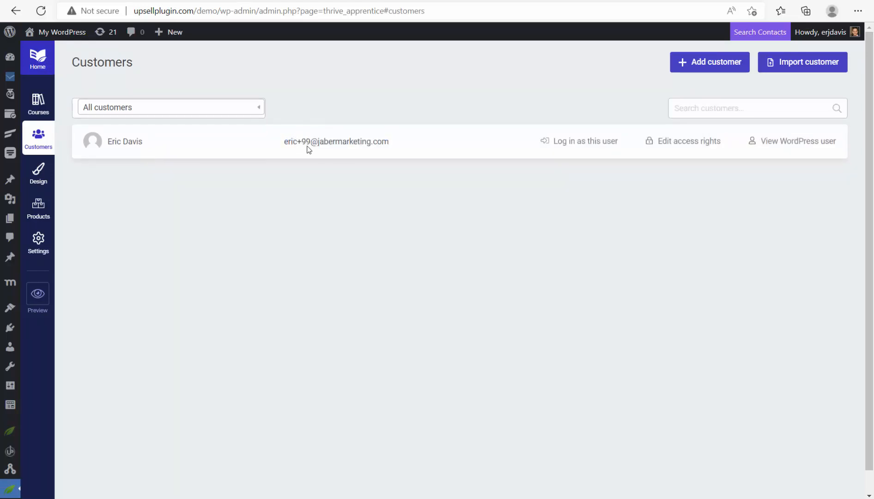
click(33, 48)
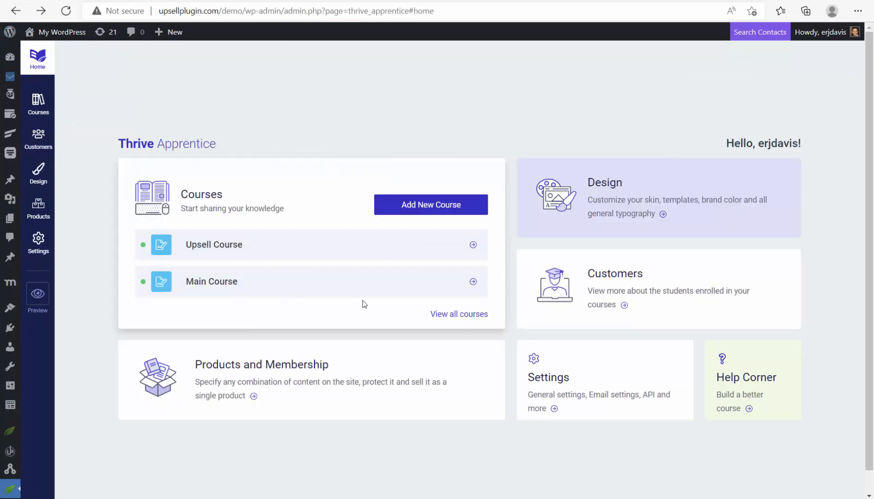
- View all courses: Main Course shows 1 enrolled user and Upsell Course shows 0
click(432, 314)
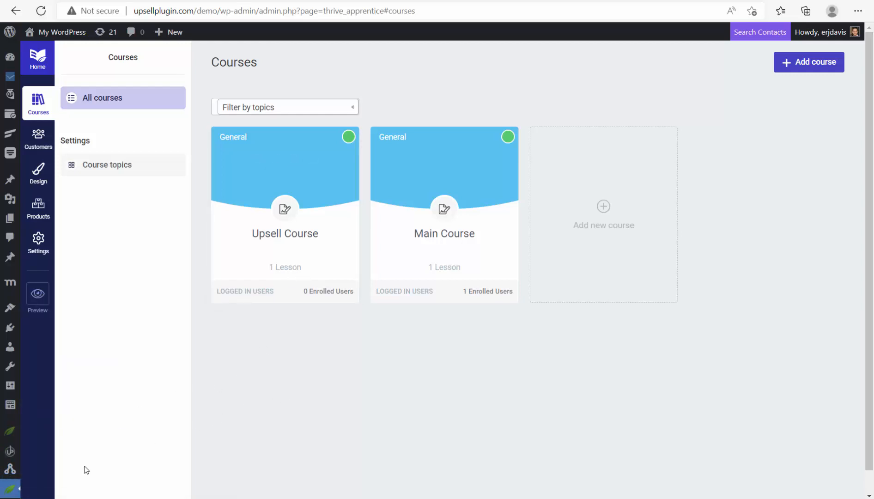
scroll(10, 476, down, 1)
mouse_move(10, 466)
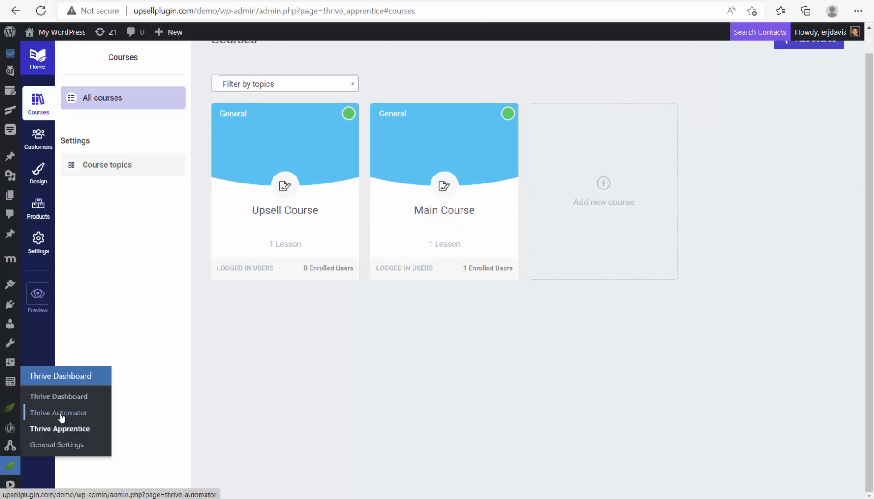
- Create a new automation triggered by Upsell Plugin's 'Upsell product purchase completed'
click(61, 417)
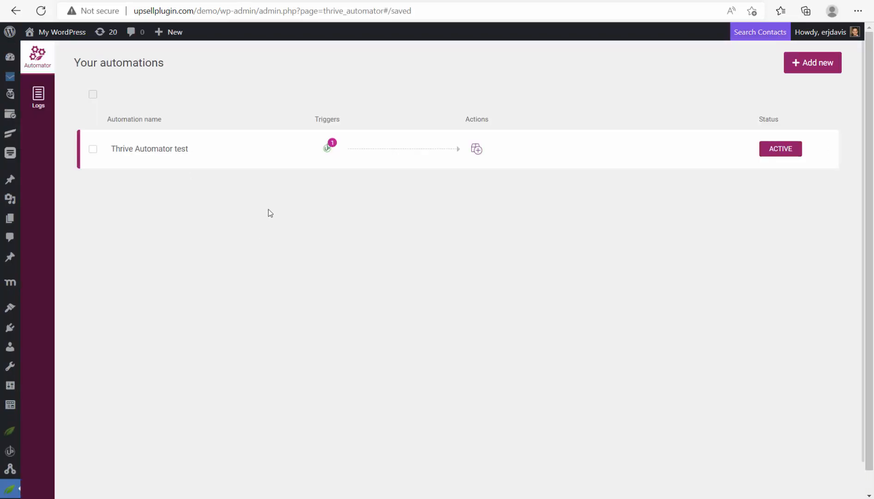
click(808, 67)
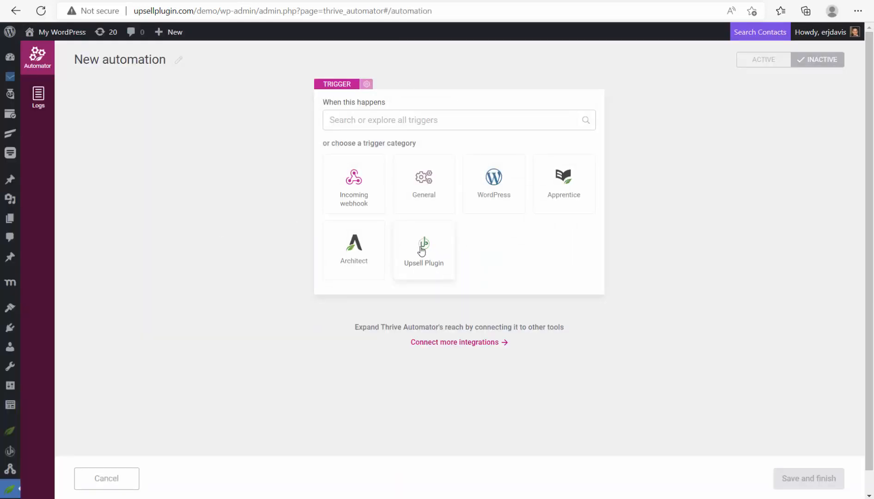
click(421, 251)
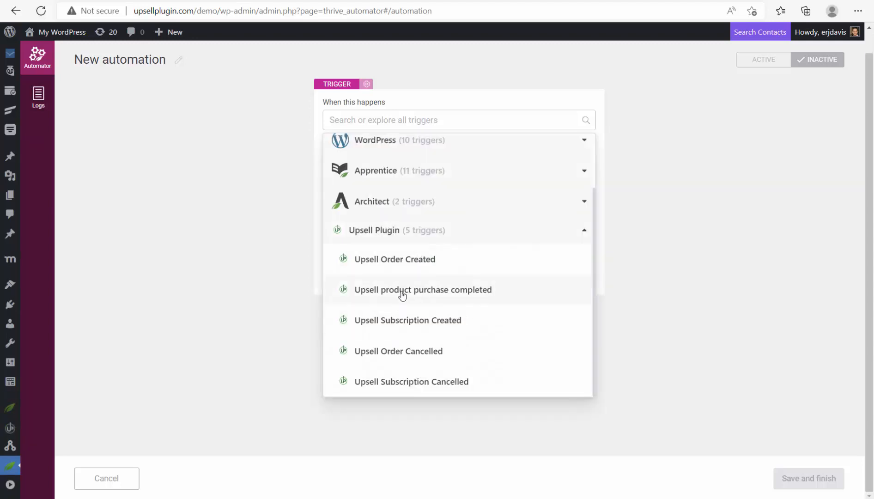
click(426, 295)
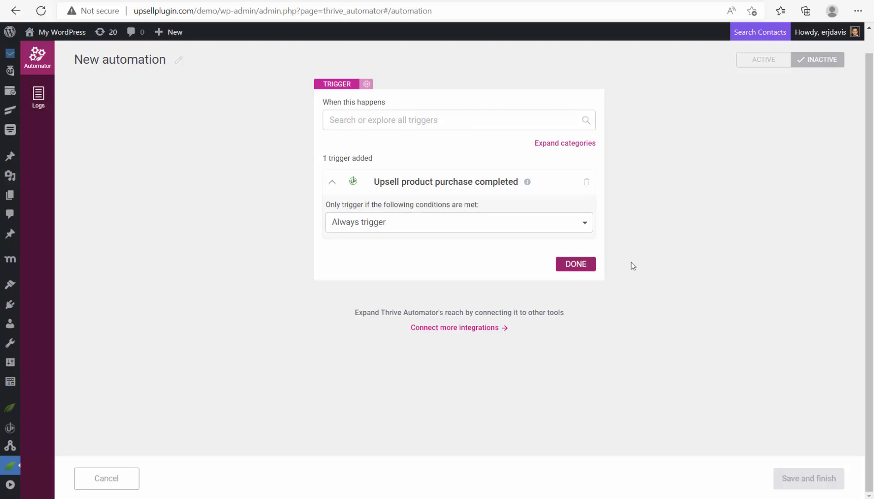
click(567, 266)
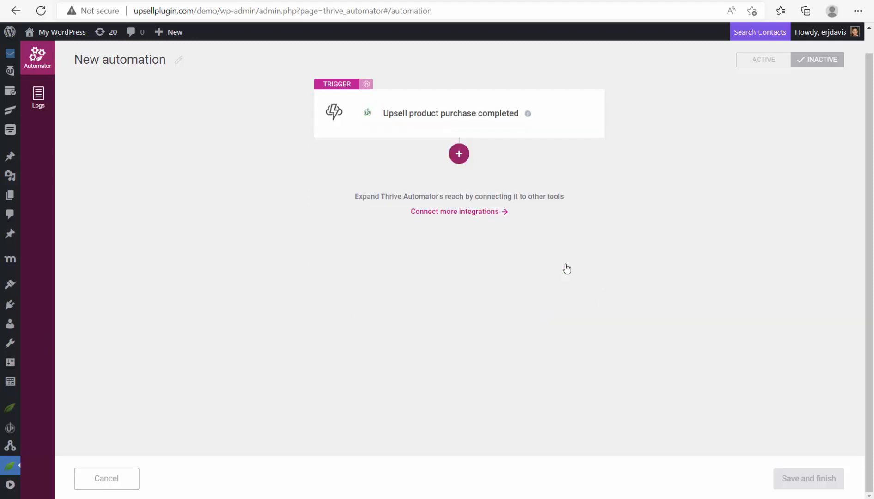
- Add an Email 'Add user in autoresponder' action after the trigger
click(447, 161)
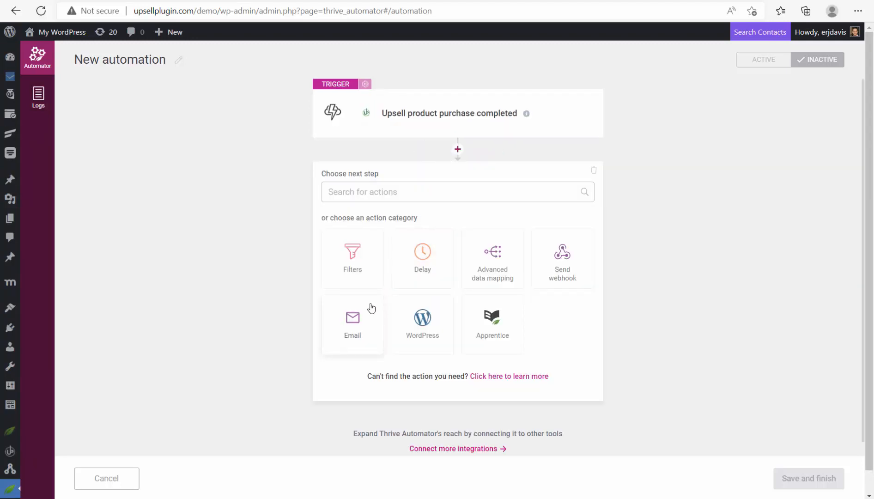
click(361, 344)
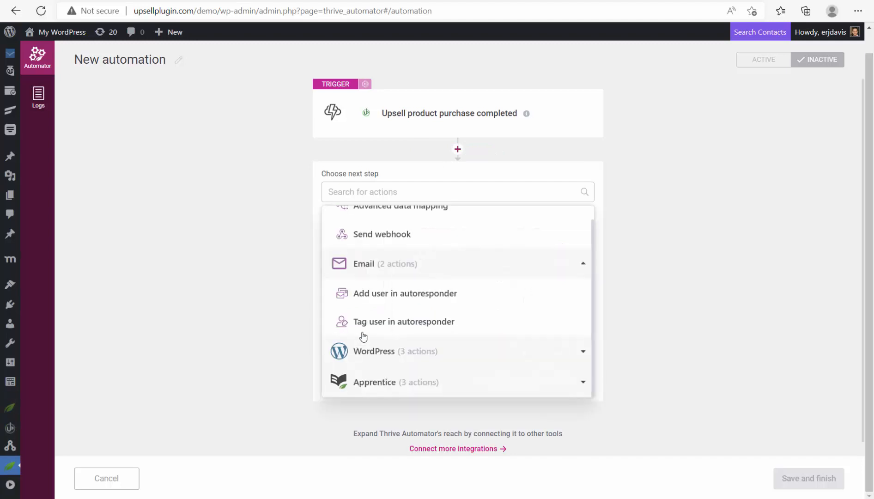
click(404, 297)
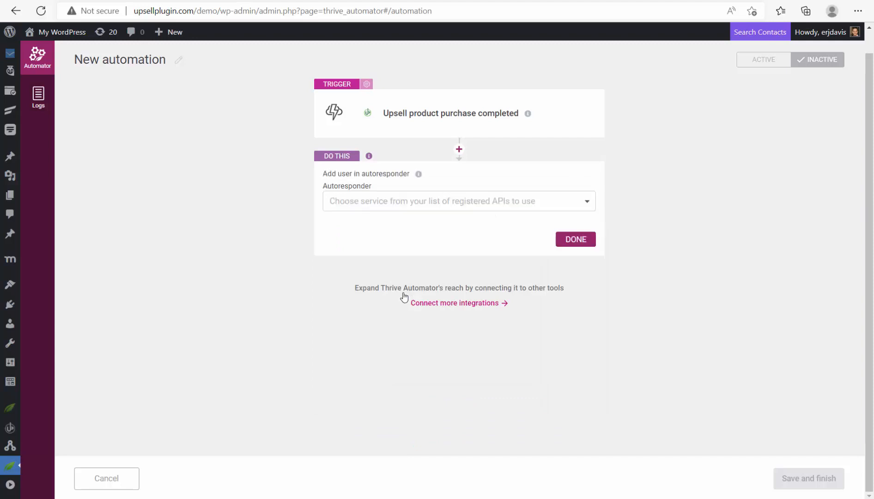
- Check the available autoresponder services and go to connect more integrations
click(407, 201)
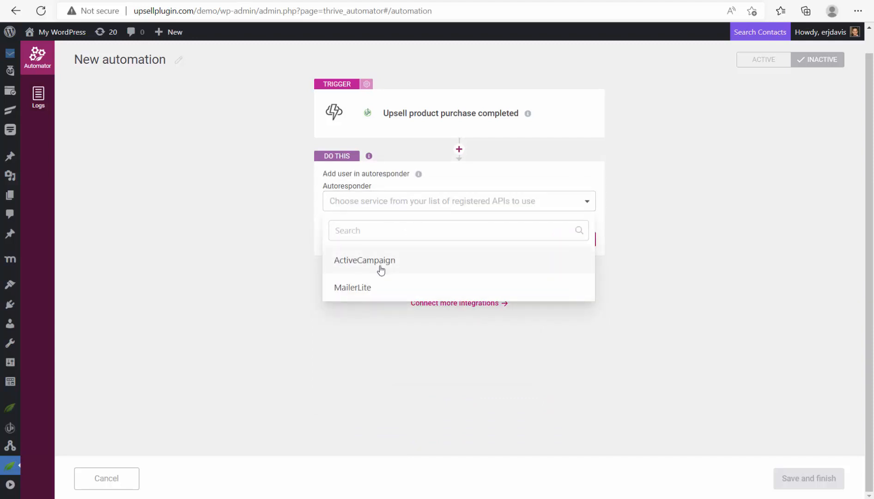
click(223, 301)
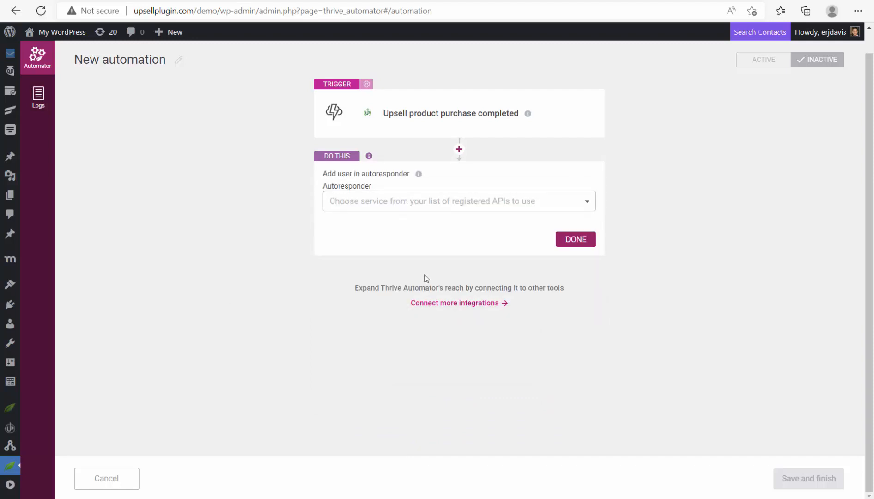
click(360, 210)
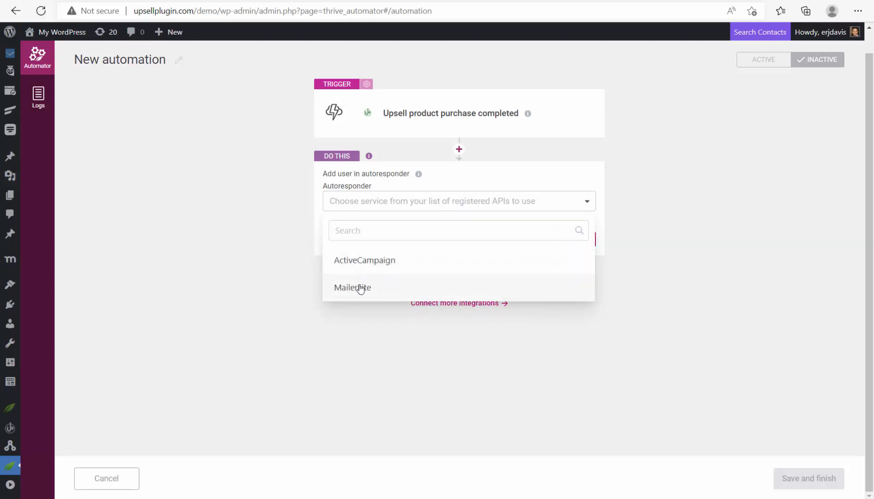
click(289, 225)
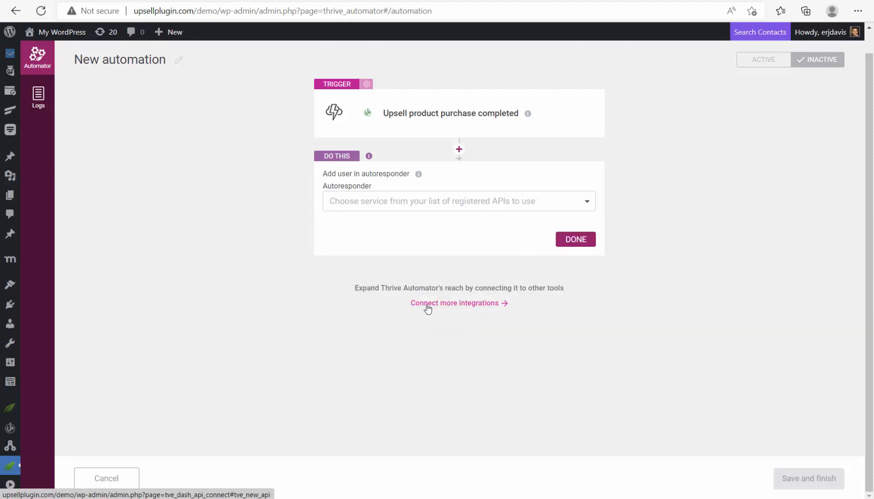
click(428, 305)
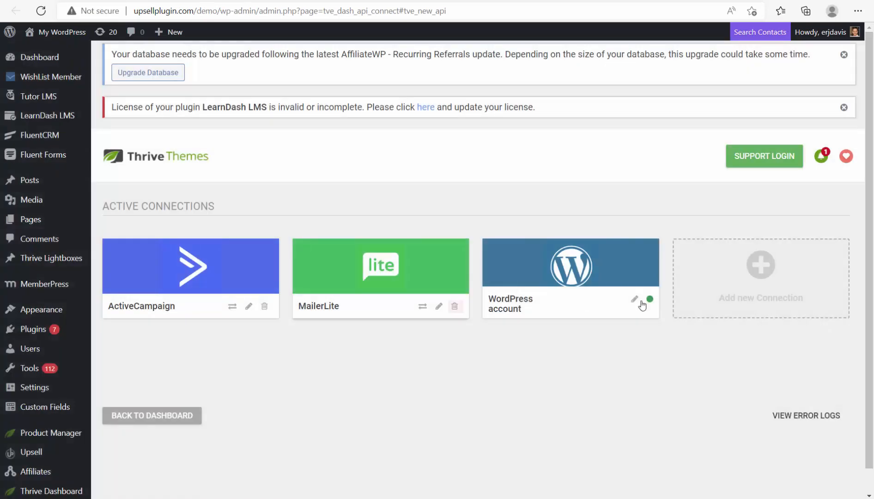
- Browse the API Connections app list without adding one, then close the tab to return to the automation
click(770, 270)
click(756, 277)
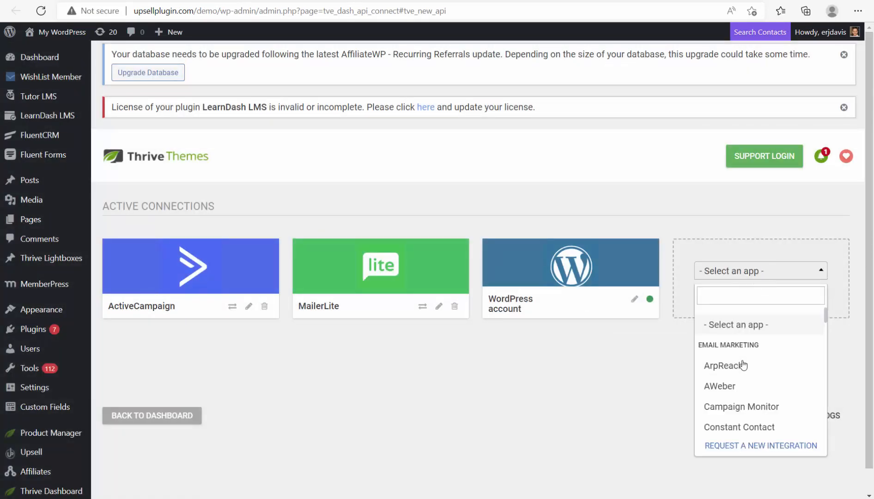
scroll(741, 363, down, 1)
scroll(742, 364, down, 6)
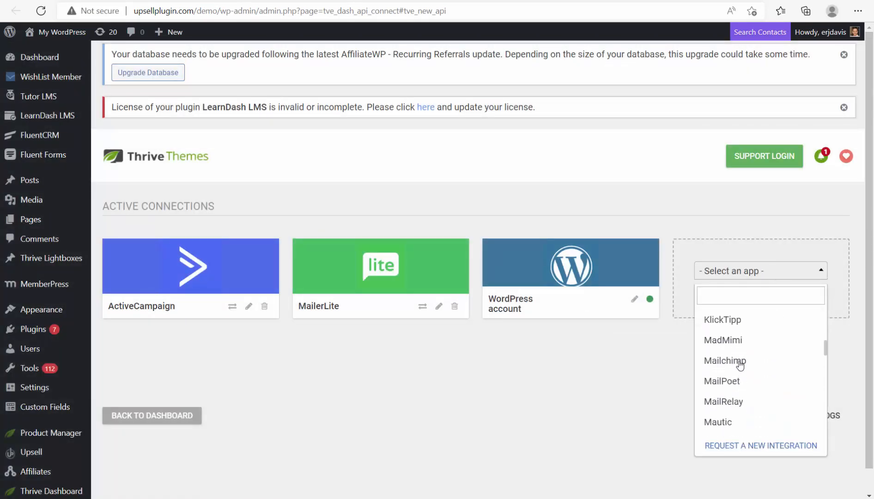
scroll(740, 366, down, 10)
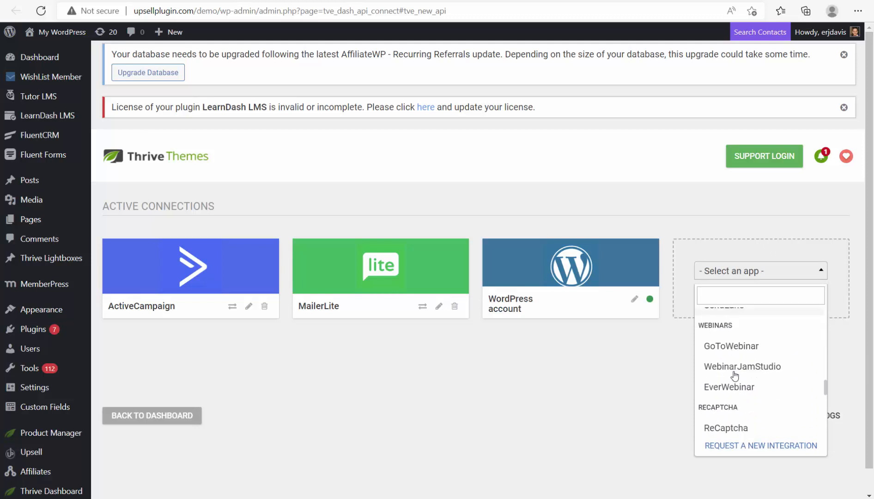
click(372, 209)
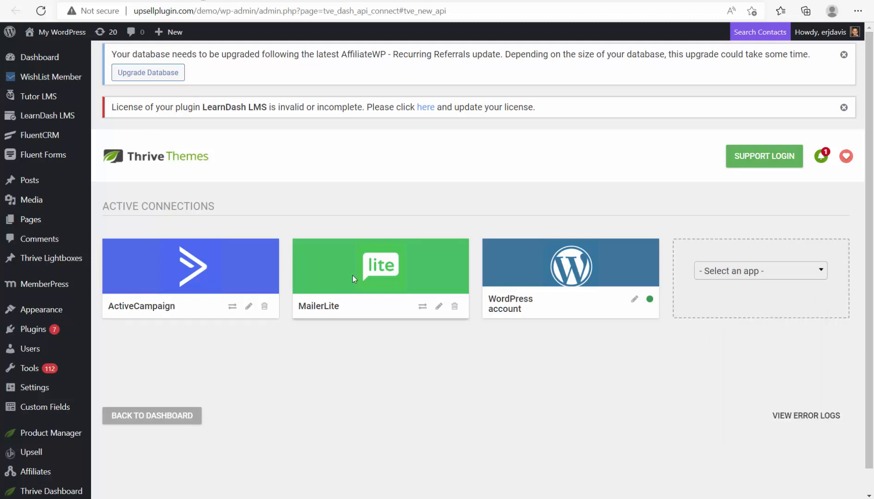
key(ctrl+w)
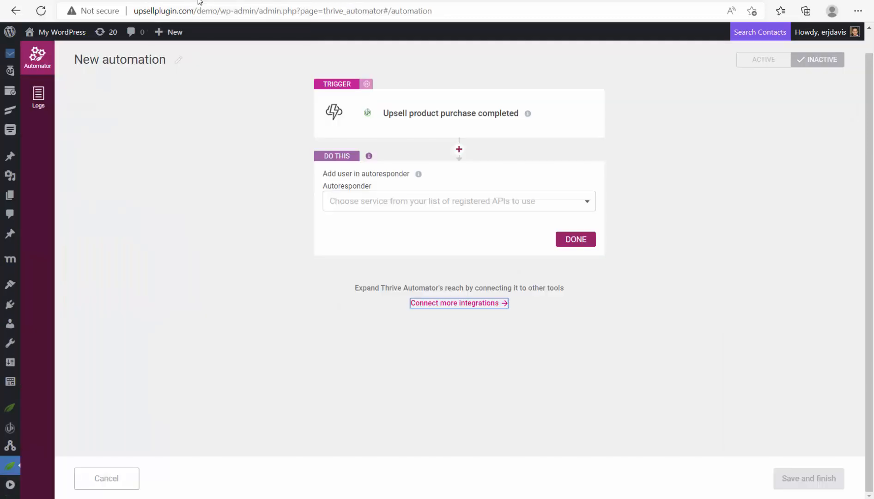
- Set the autoresponder to MailerLite with the Upsell Plugin list and expand Field mapping
click(368, 201)
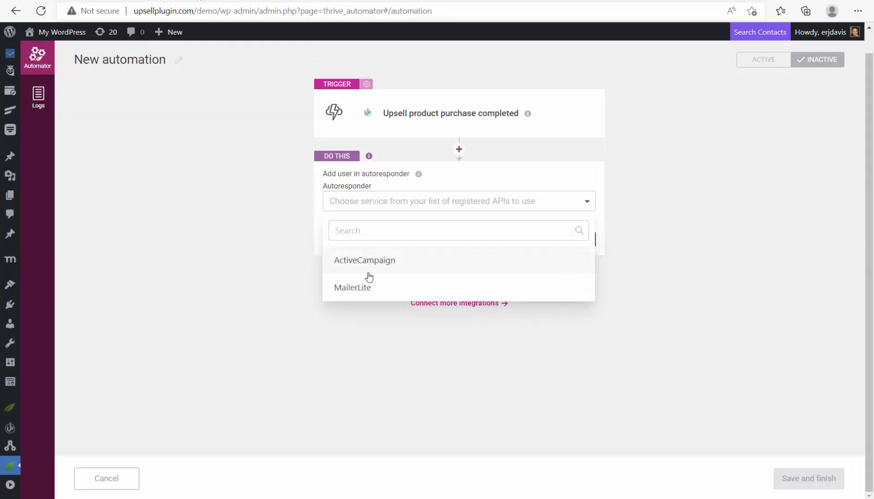
click(369, 285)
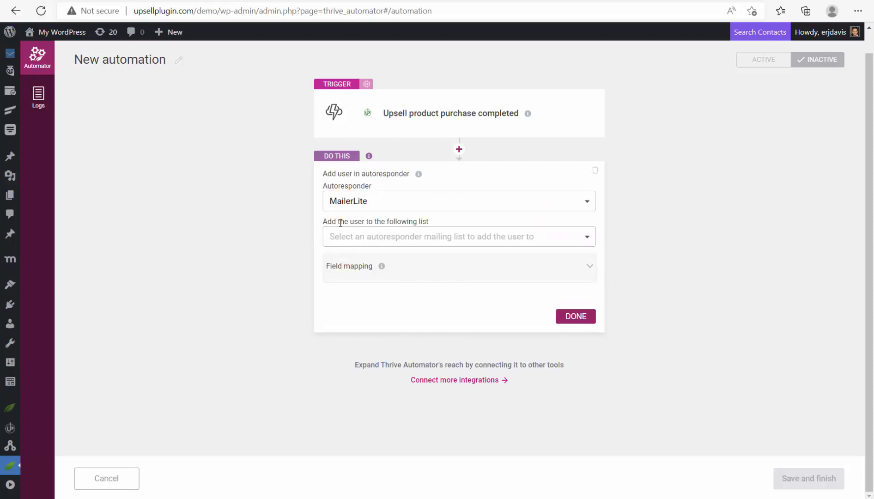
click(421, 236)
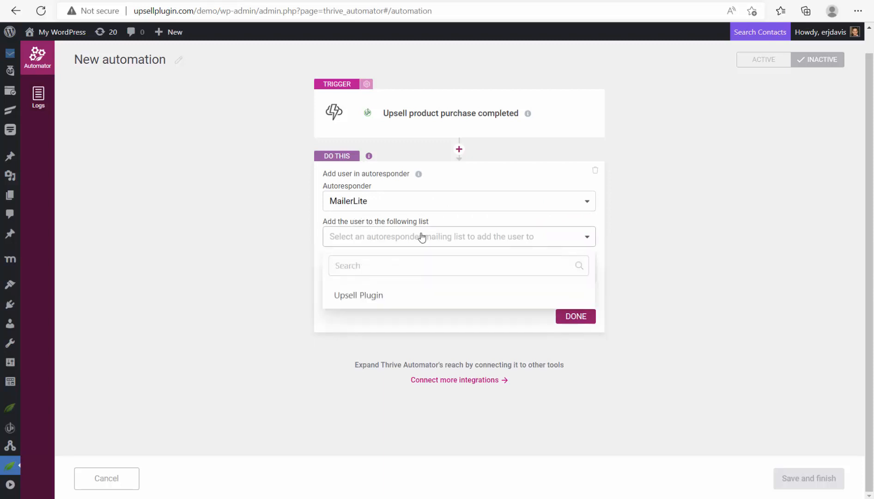
click(364, 295)
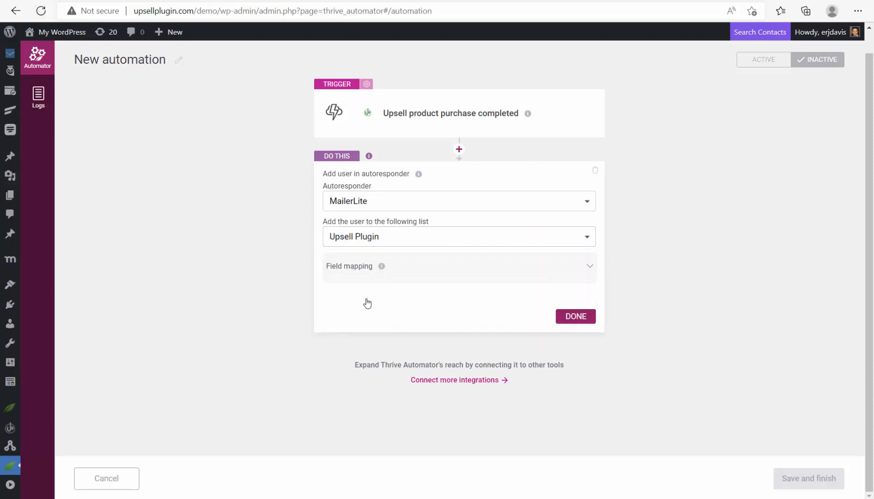
click(505, 272)
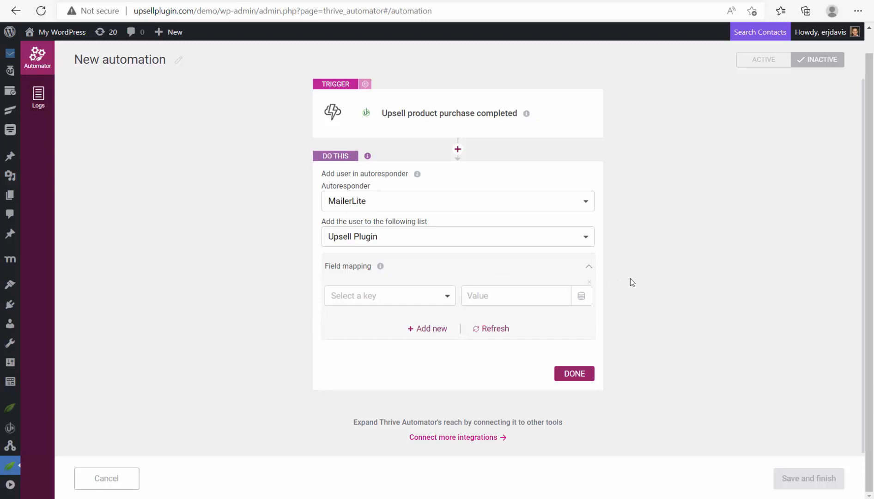
- Map MailerLite's Name field to the registered user's first name
click(443, 295)
scroll(374, 404, up, 3)
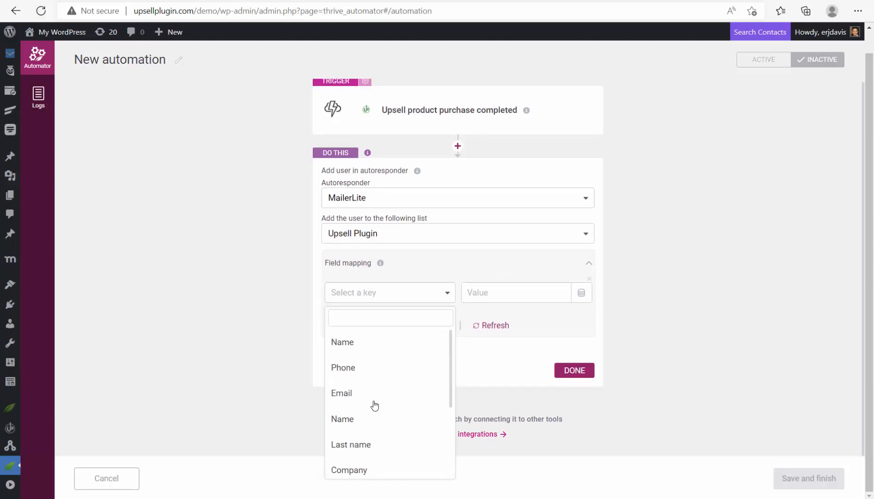
click(348, 347)
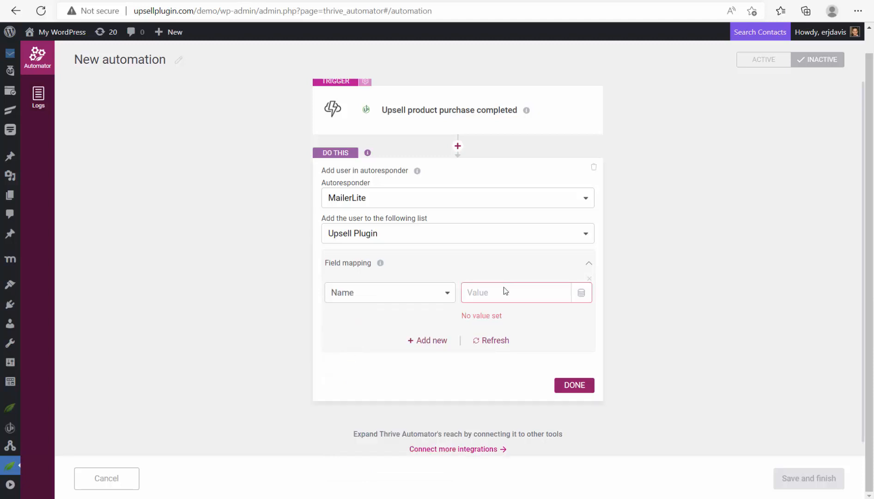
click(581, 292)
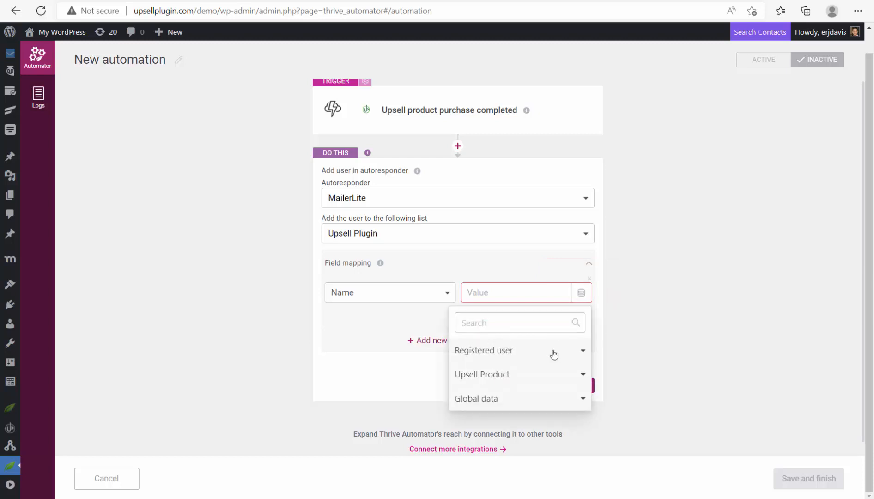
click(581, 351)
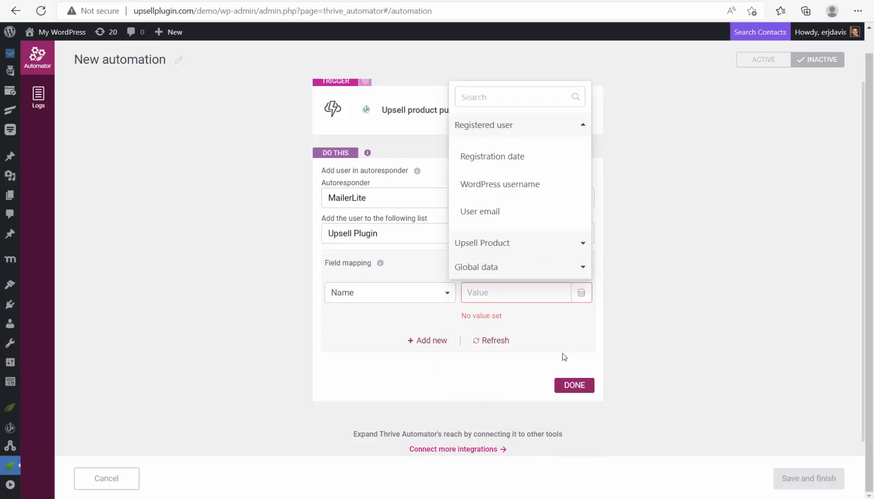
scroll(509, 185, down, 3)
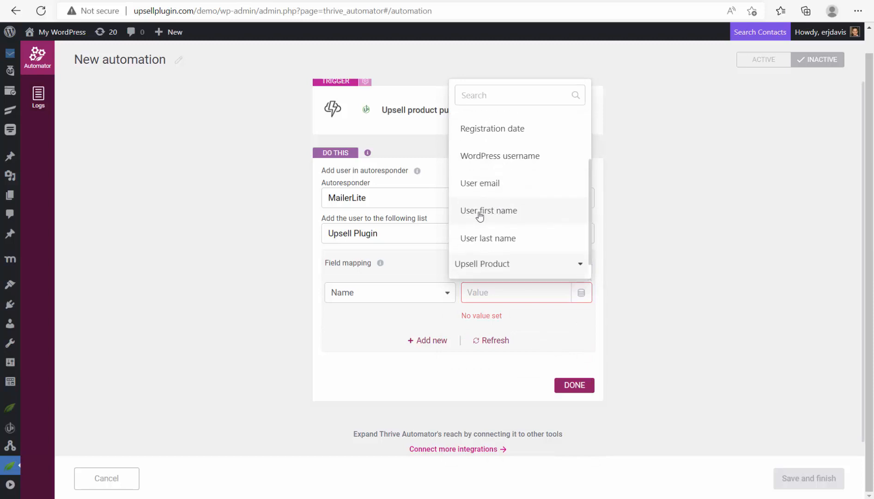
click(484, 212)
- Add a second mapping row: Last name to the user's last name
click(433, 324)
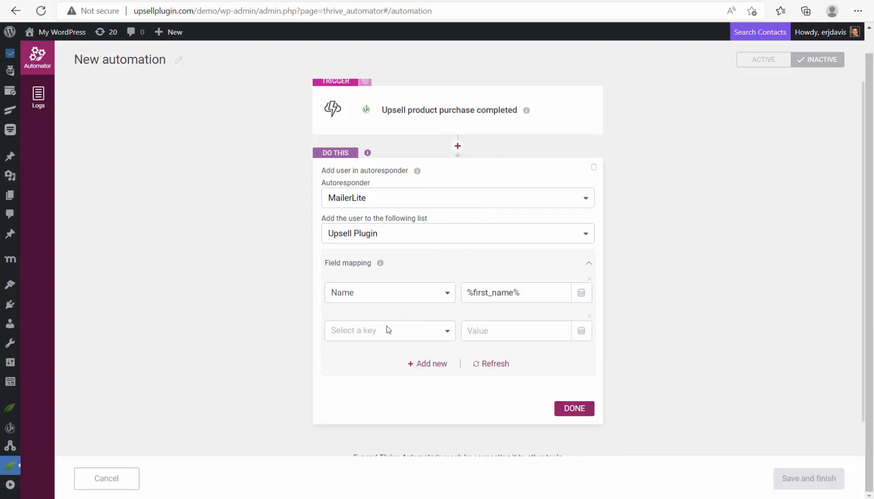
click(387, 328)
click(372, 290)
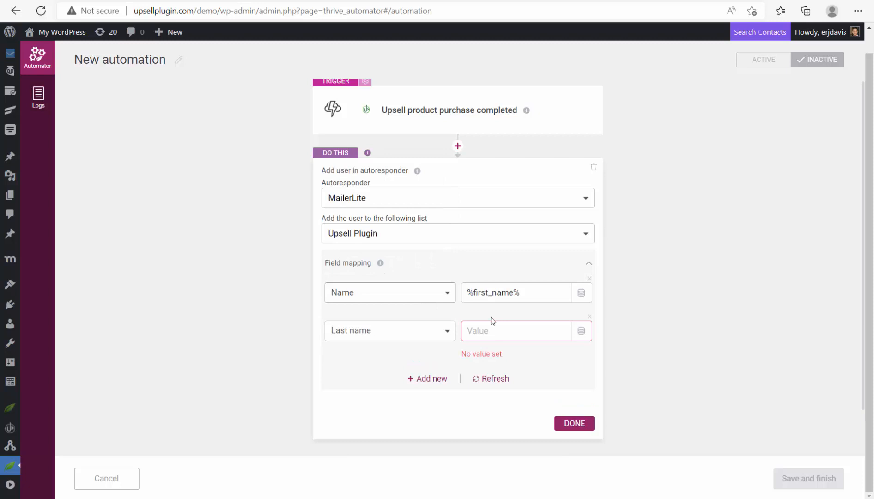
click(578, 330)
click(525, 388)
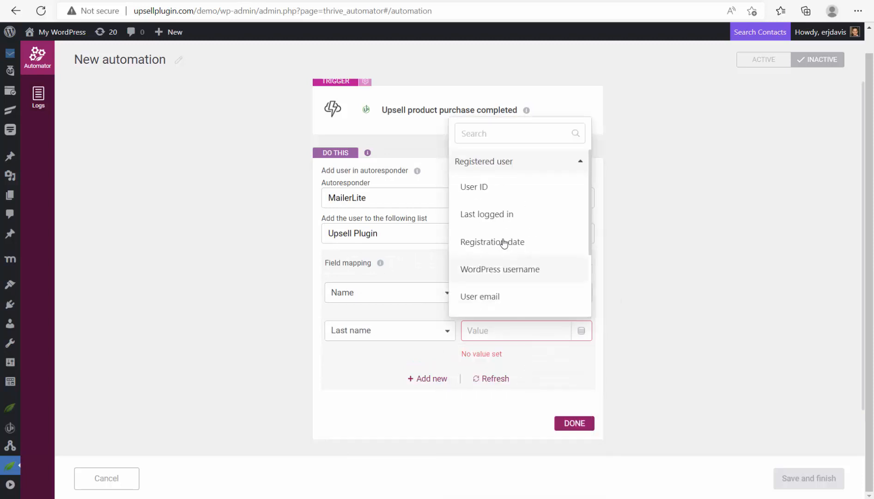
scroll(501, 264, down, 1)
click(498, 301)
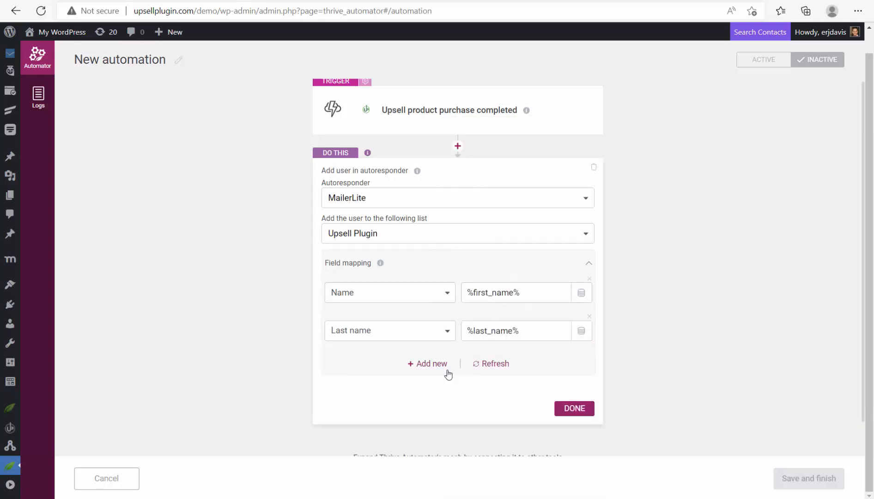
- Add a third mapping row, Email to the user's email, and finish the action
click(427, 365)
click(387, 363)
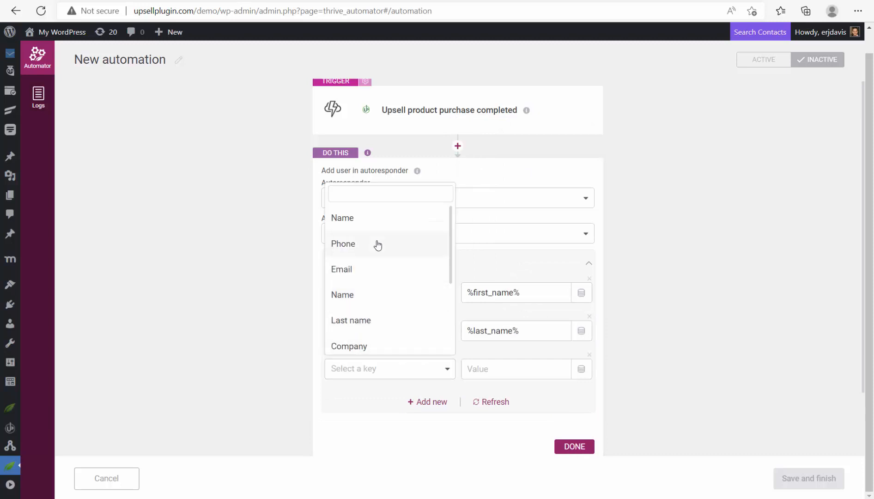
click(366, 269)
click(582, 370)
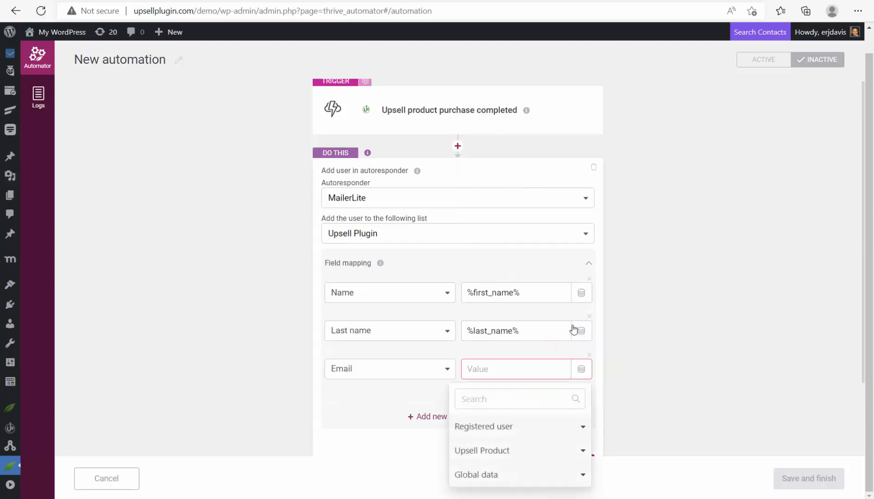
click(570, 426)
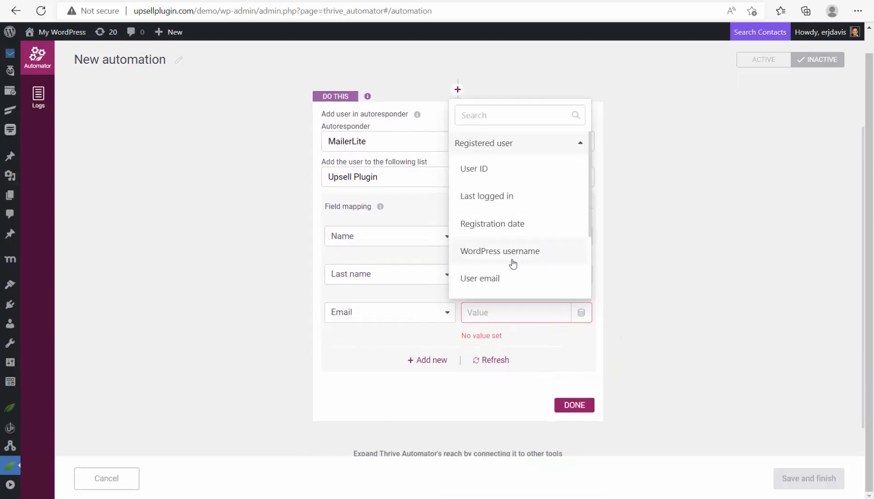
click(499, 282)
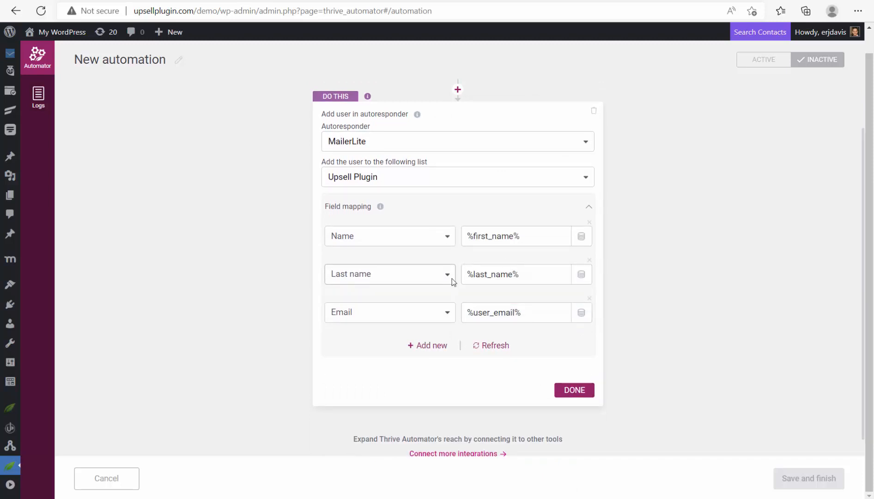
click(575, 391)
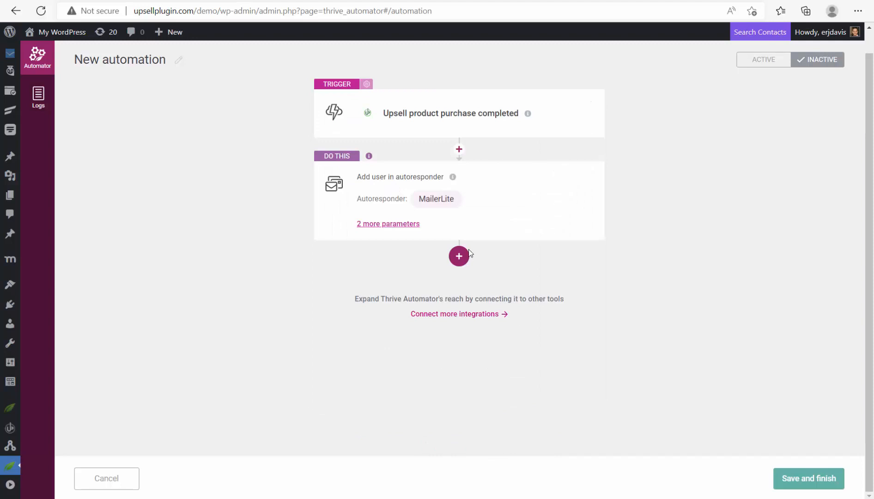
- Activate the automation, rename it 'MailerLite Automation', and save it
click(765, 63)
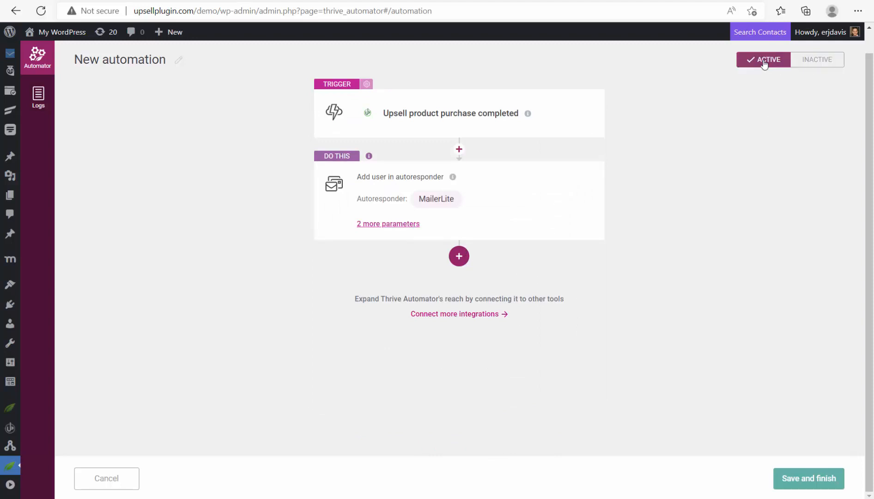
click(178, 61)
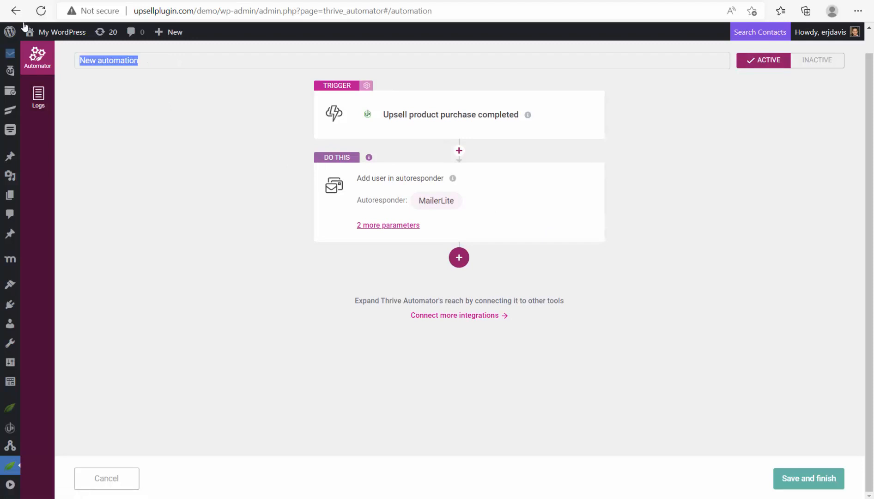
text(Maile)
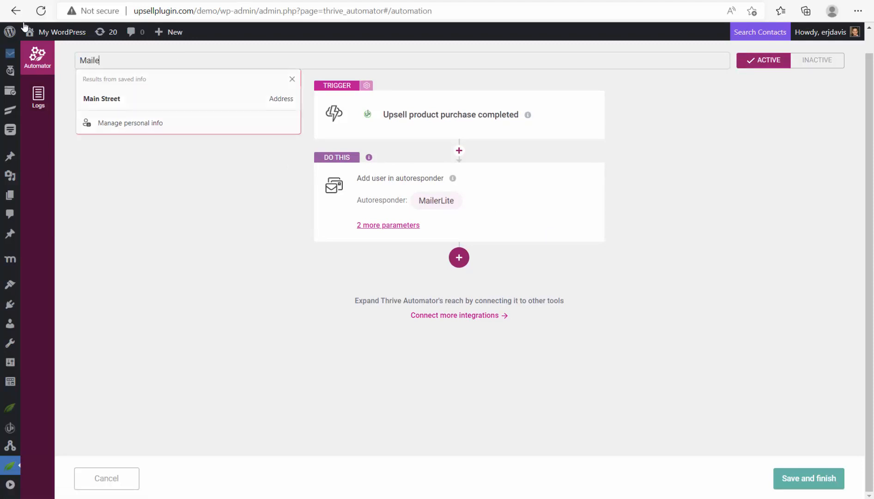
text(rLite Int)
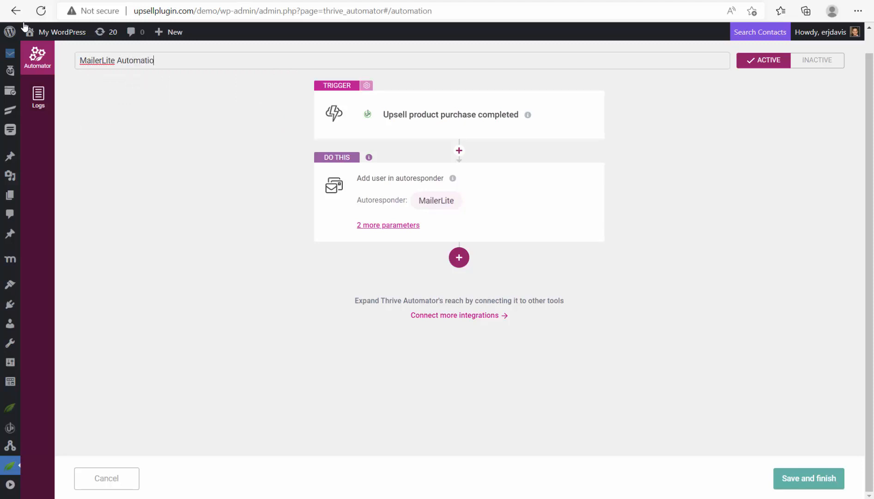
text(n)
click(788, 470)
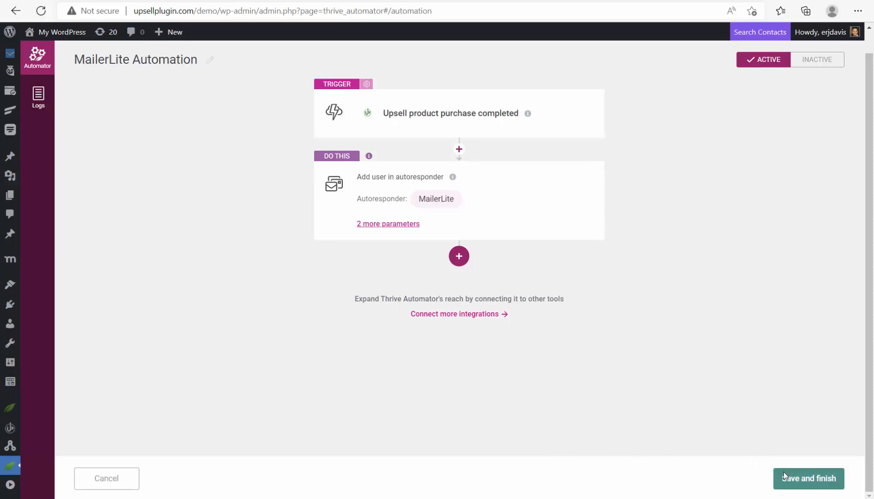